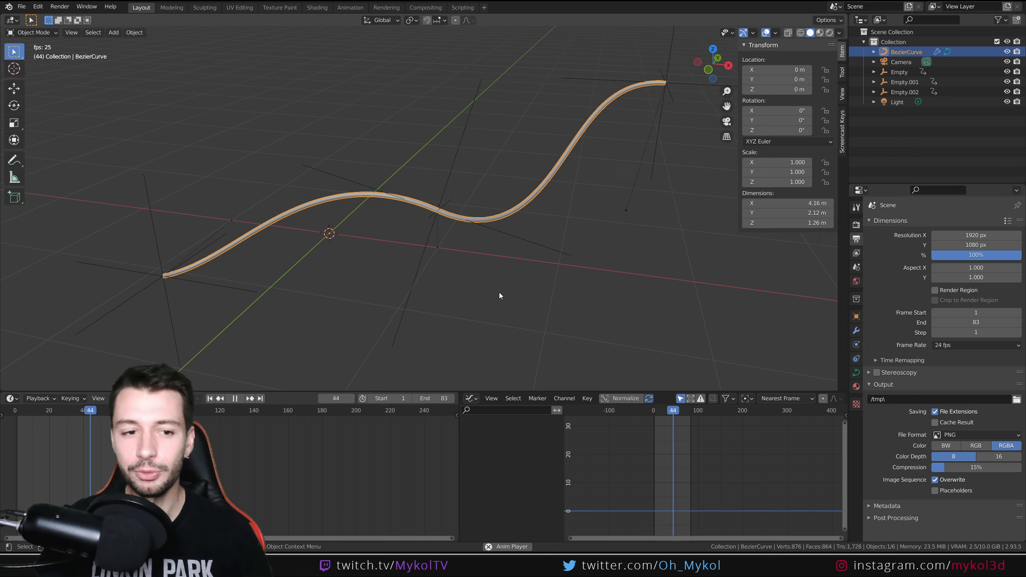
Step: Stop the animation playback and start a new General file in place of the current scene
middle_drag(481, 239, 477, 267)
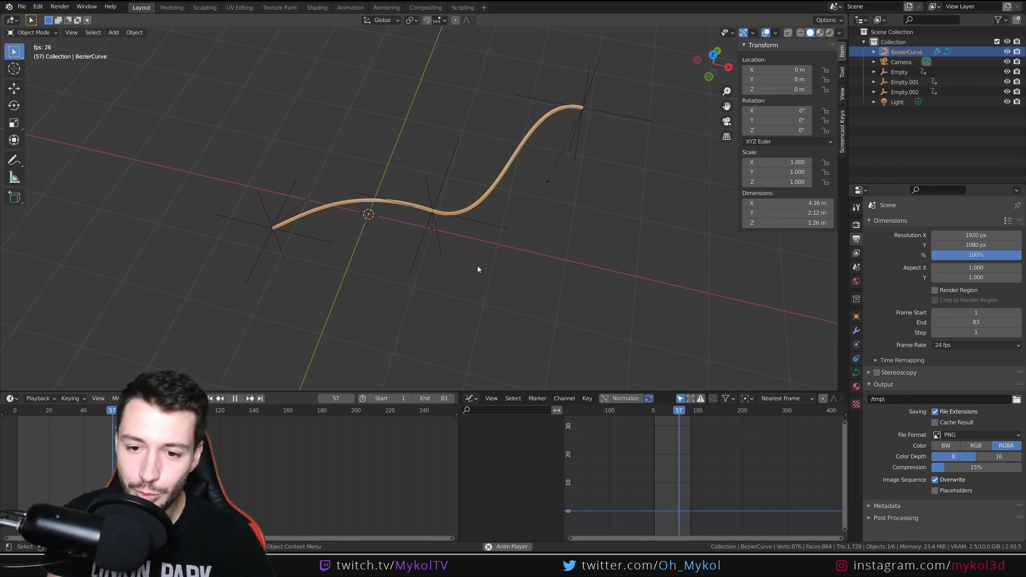
key(space)
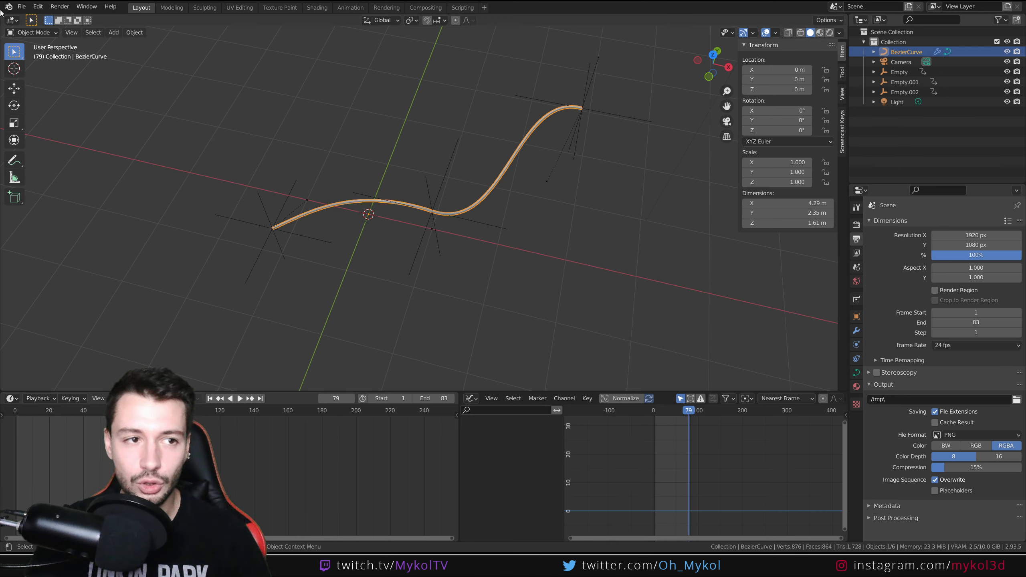
click(22, 7)
mouse_move(36, 18)
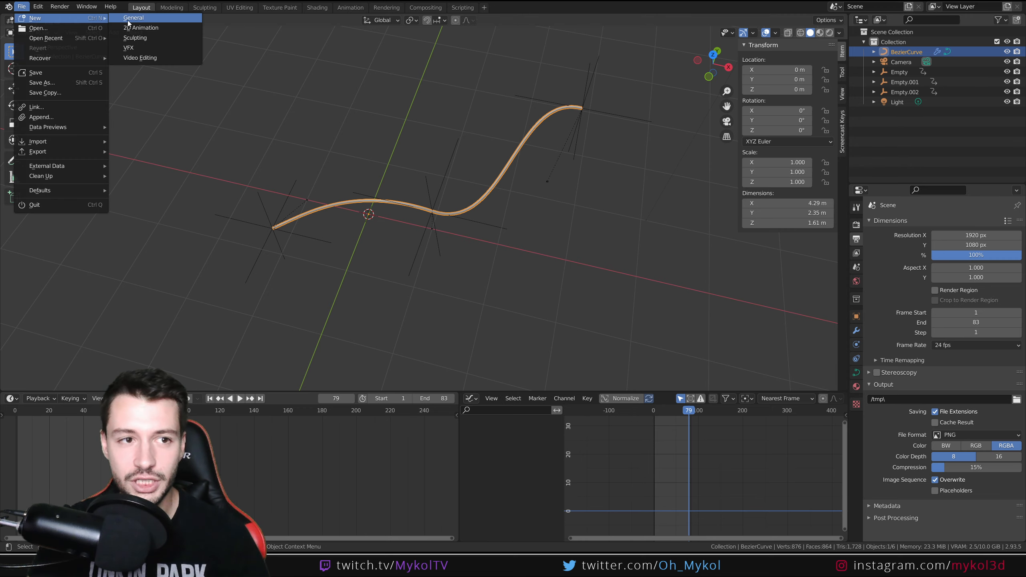
click(129, 23)
click(519, 292)
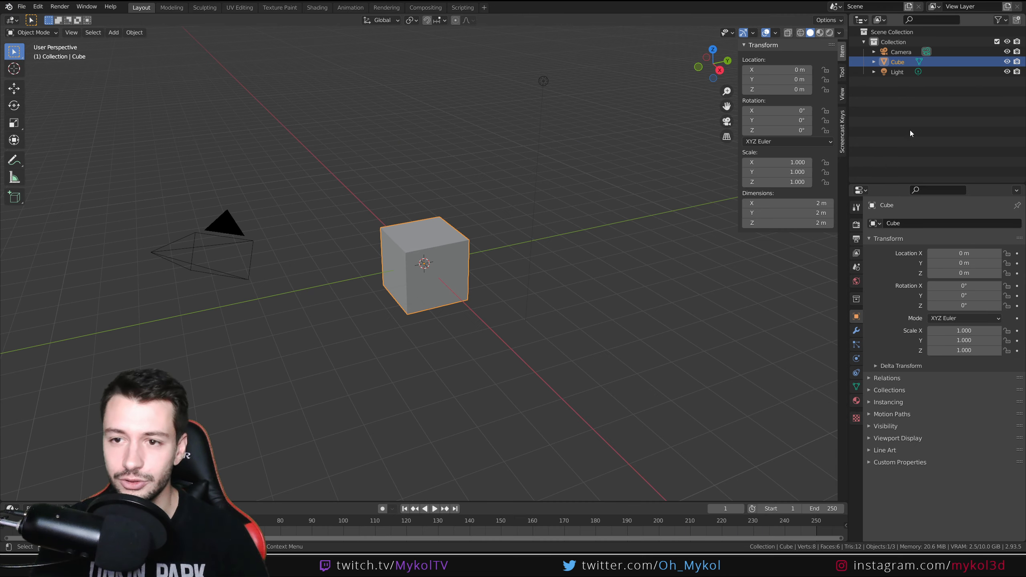
Step: Show the Screencast Keys settings and delete the default cube from the scene
click(841, 130)
mouse_move(452, 283)
middle_down()
mouse_move(500, 292)
mouse_move(446, 282)
middle_up()
key(Delete)
Step: Add a Bezier curve at the origin and check its control points in Edit Mode
key(shift+a)
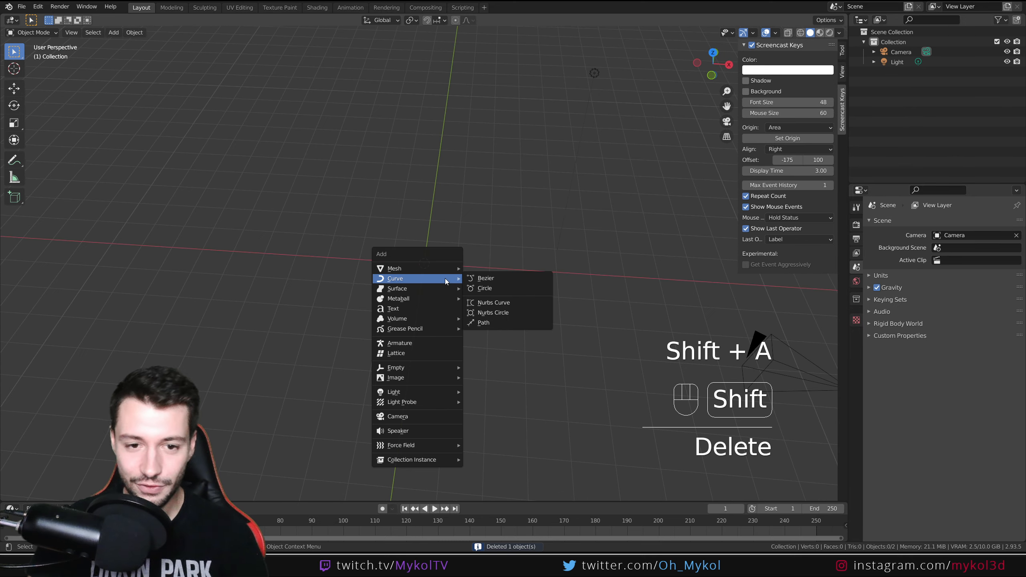
click(521, 278)
scroll(442, 284, up, 6)
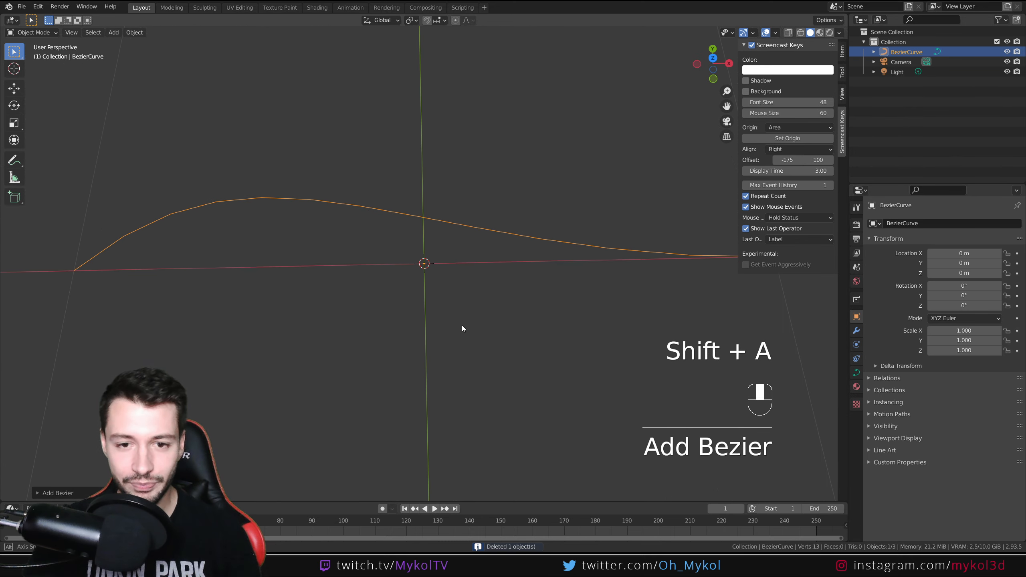
key(Tab)
scroll(323, 268, up, 3)
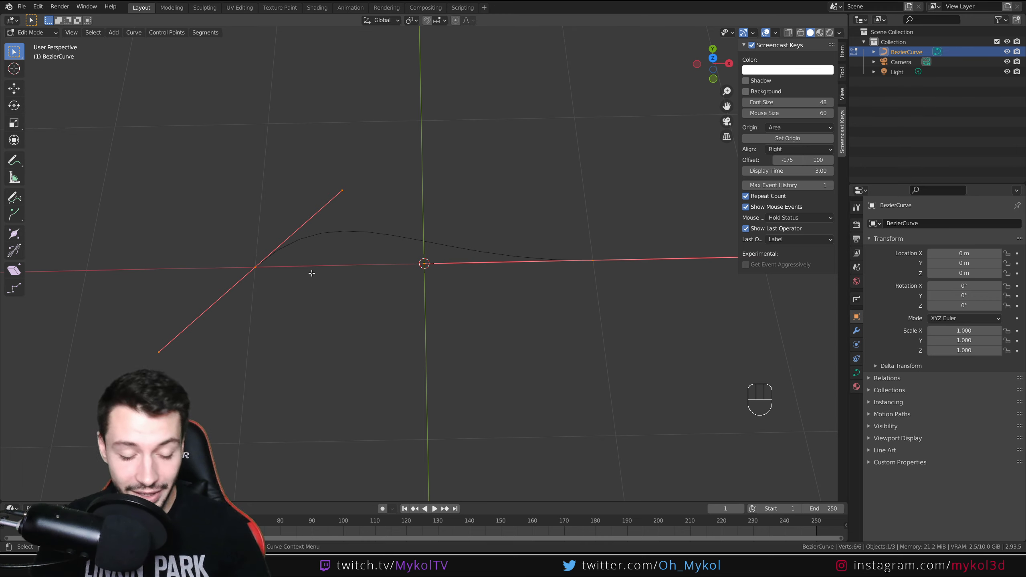
key(Tab)
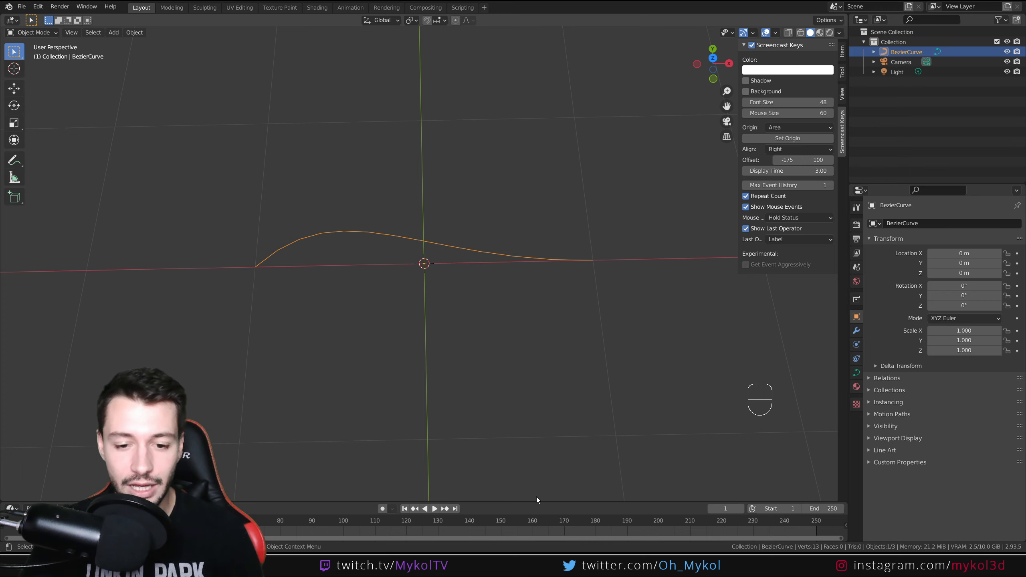
Step: Enlarge the timeline area and split it into two side-by-side timelines
drag(537, 501, 529, 347)
drag(2, 349, 346, 368)
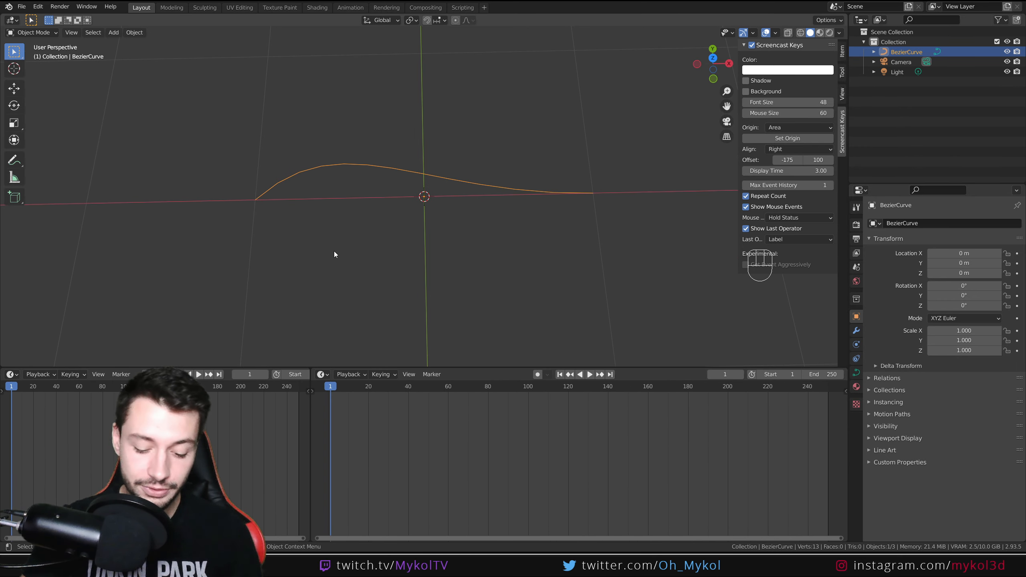
Step: Look at the keyframe options for the curve object, then select only its left end control point in Edit Mode
key(i)
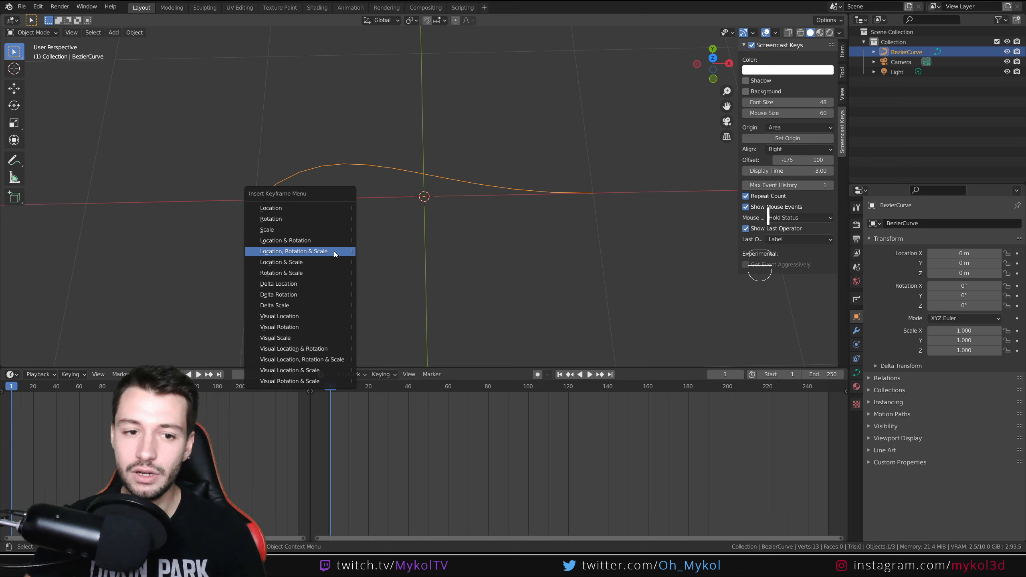
click(334, 251)
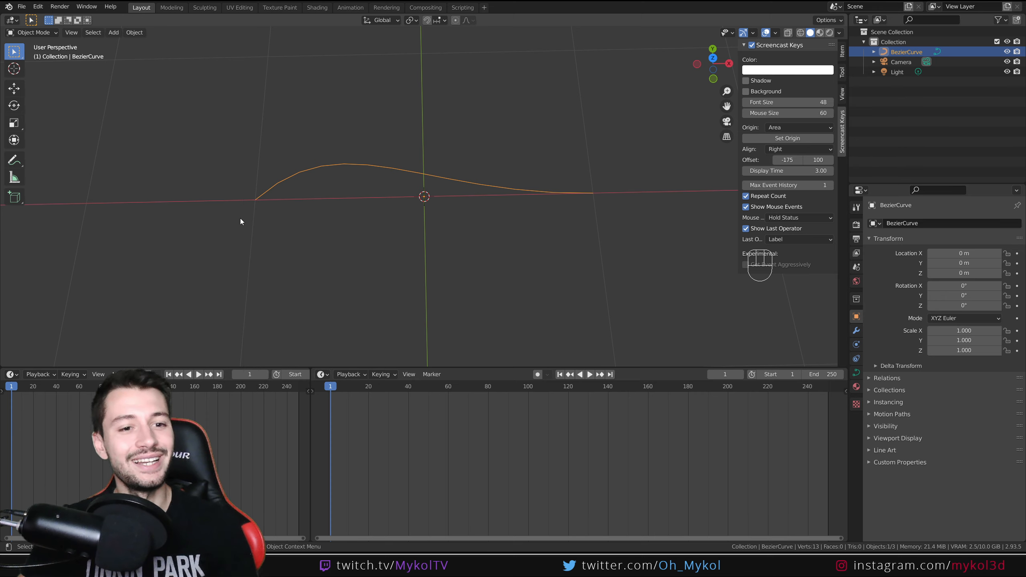
key(Tab)
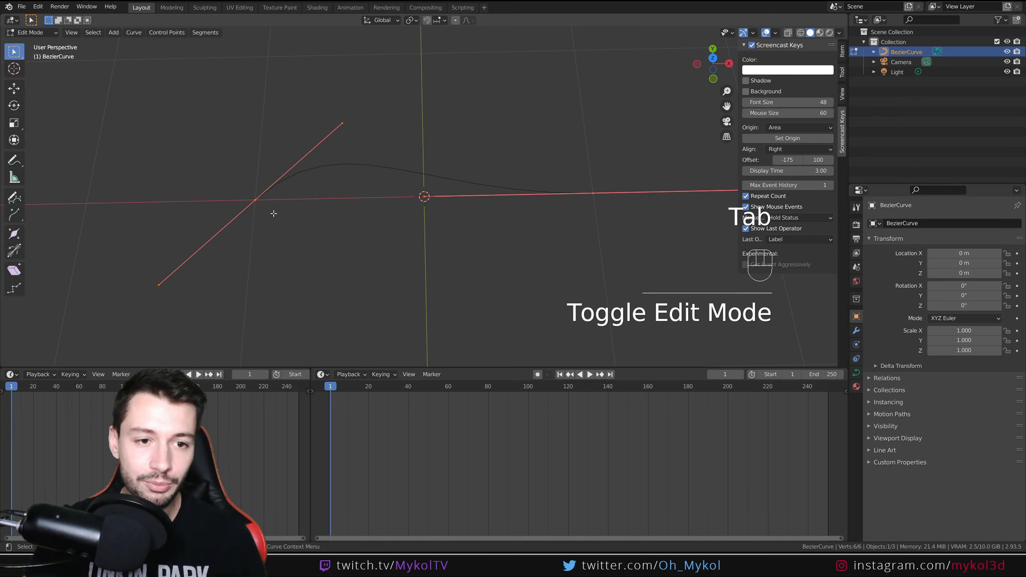
drag(231, 180, 289, 226)
key(Tab)
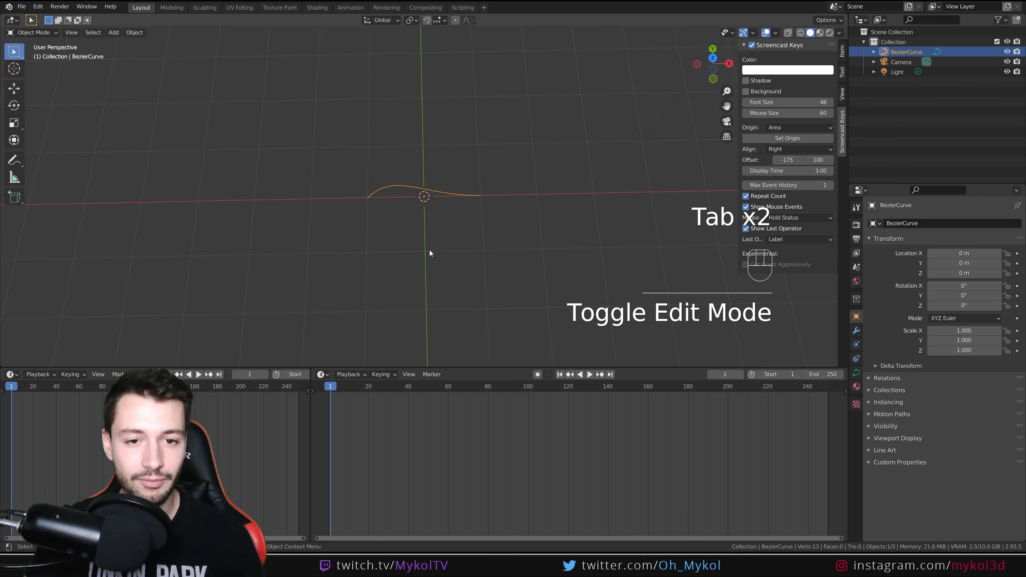
Step: Extrude the curve's right end point in top view to add a third control point farther along X and Y
key(Tab)
key(KP_7)
scroll(566, 256, up, 3)
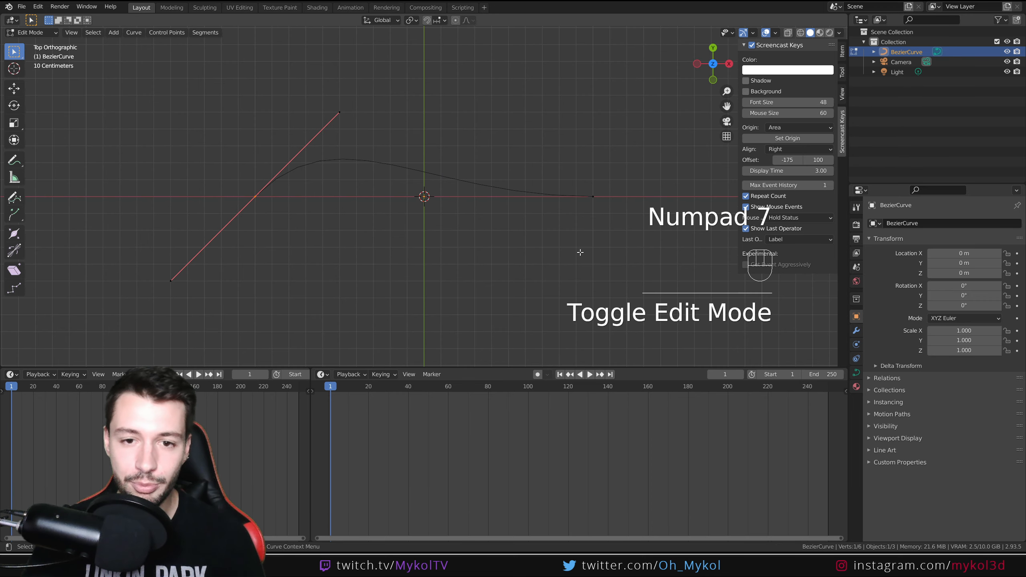
shift+middle_drag(598, 236, 420, 255)
click(417, 216)
key(e)
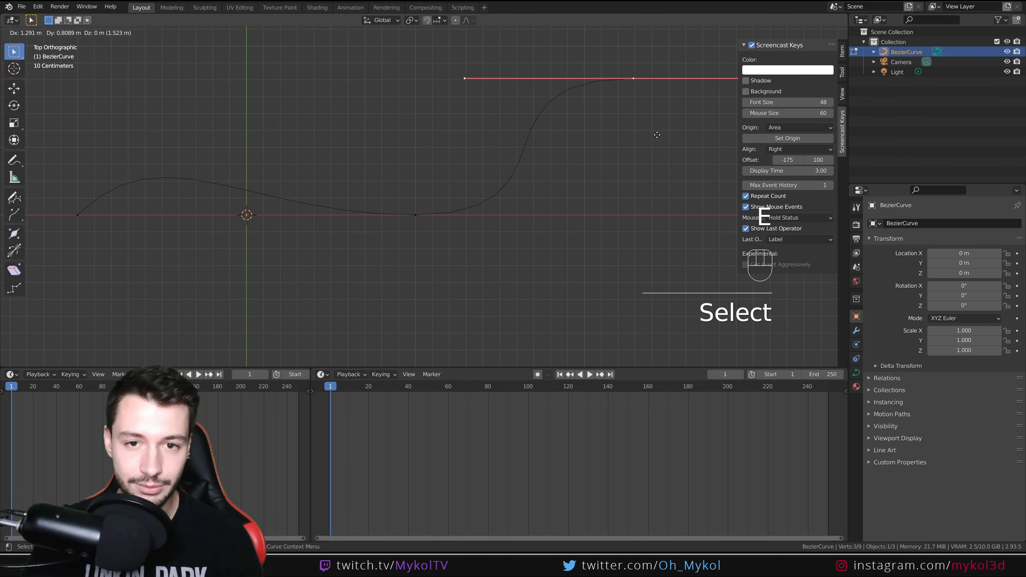
click(723, 127)
scroll(455, 254, down, 5)
key(Tab)
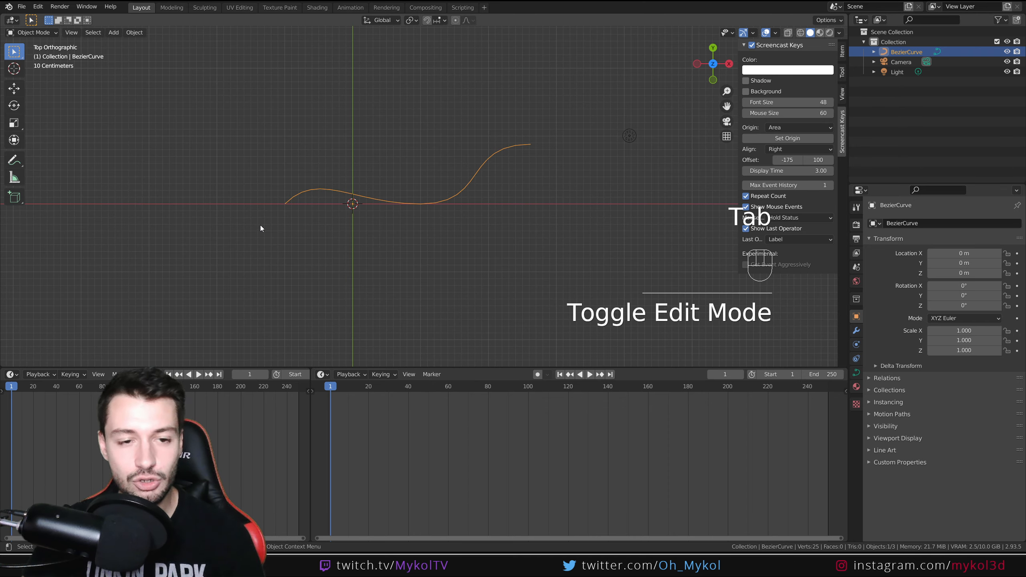
Step: Set the Bezier curve's Resolution Preview U to 36
scroll(262, 226, up, 5)
shift+middle_drag(286, 224, 446, 197)
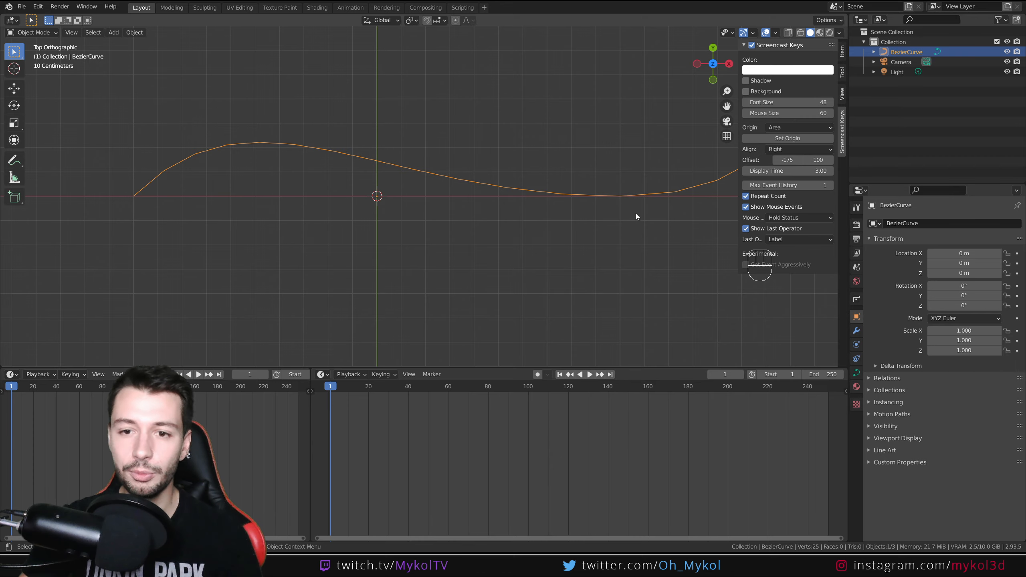
scroll(542, 220, down, 4)
shift+middle_drag(540, 193, 534, 210)
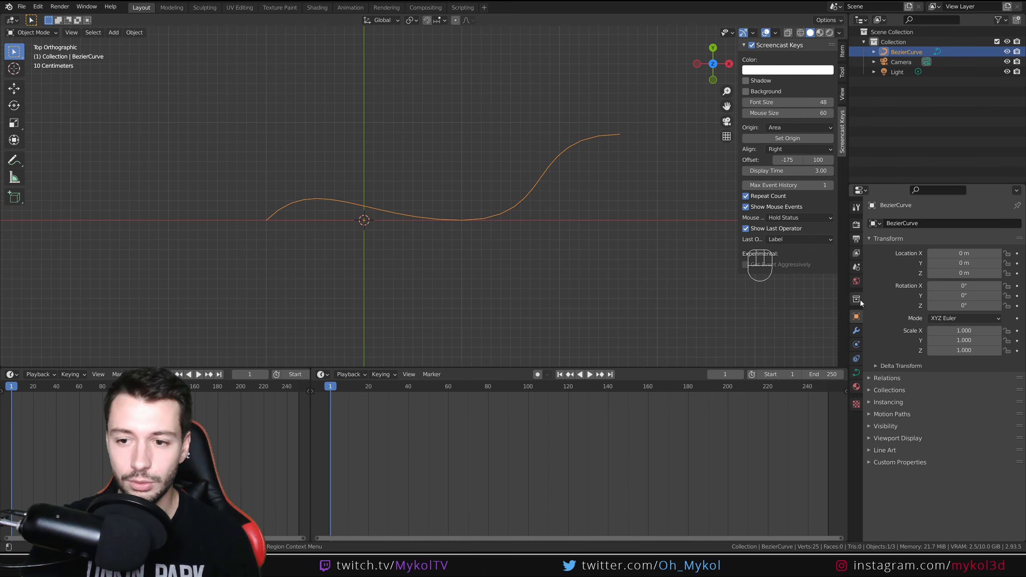
click(857, 373)
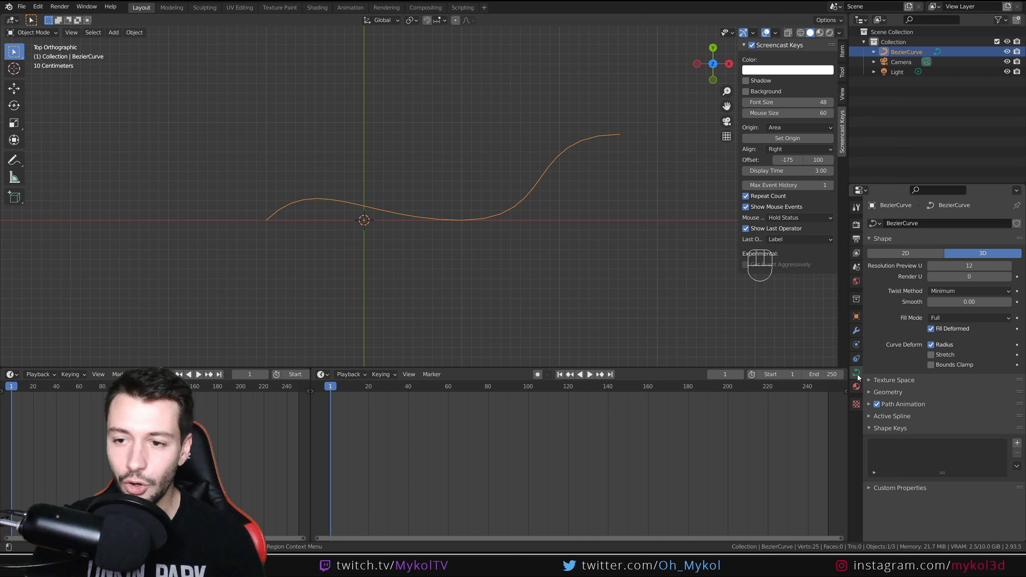
click(961, 266)
text(36)
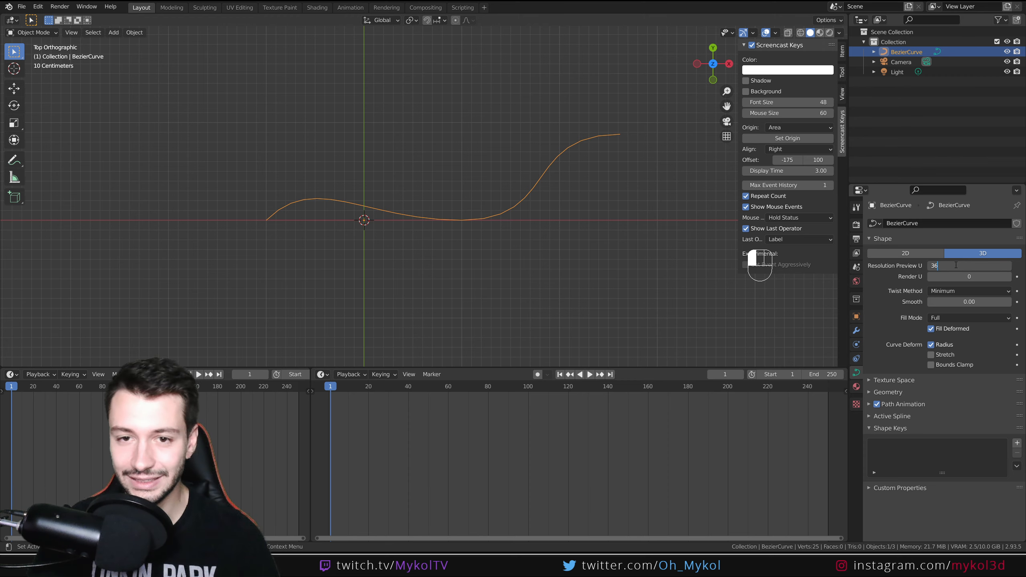
key(Return)
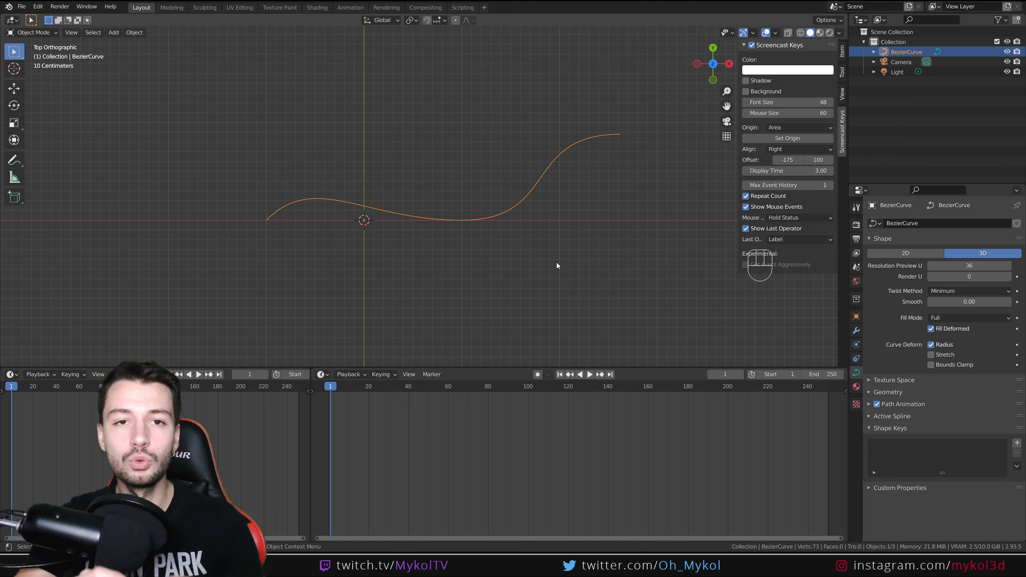
Step: Give the curve a round bevel with a depth of 0.025 m and deselect it
click(870, 392)
drag(941, 492, 957, 493)
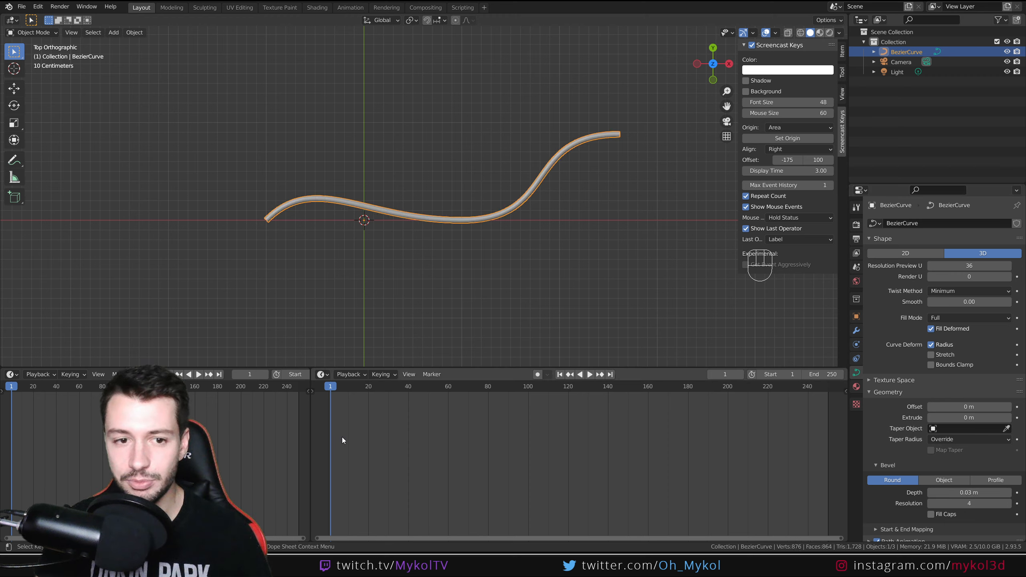
click(989, 490)
text(0.)
key(Return)
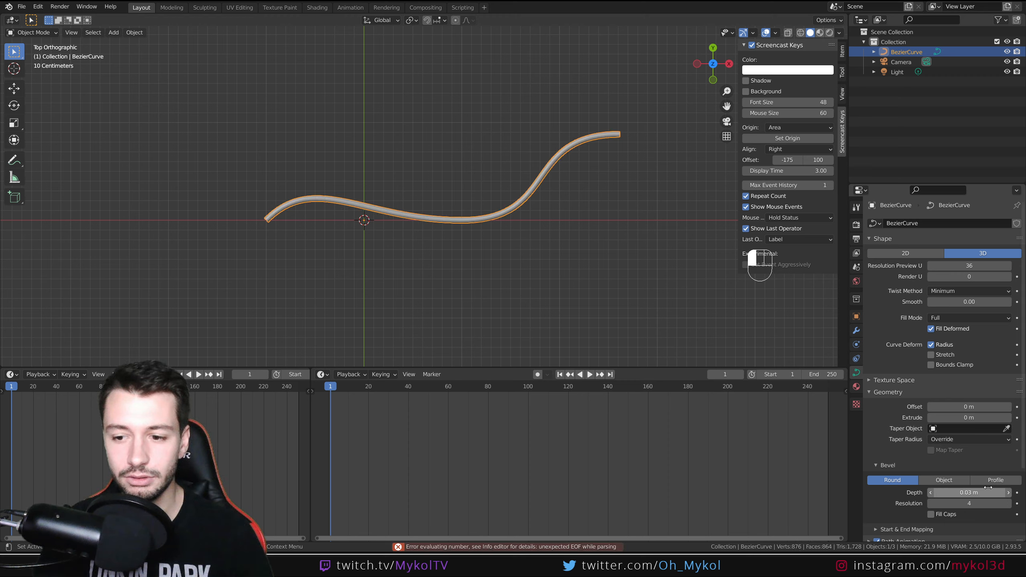
click(988, 489)
text(0.025)
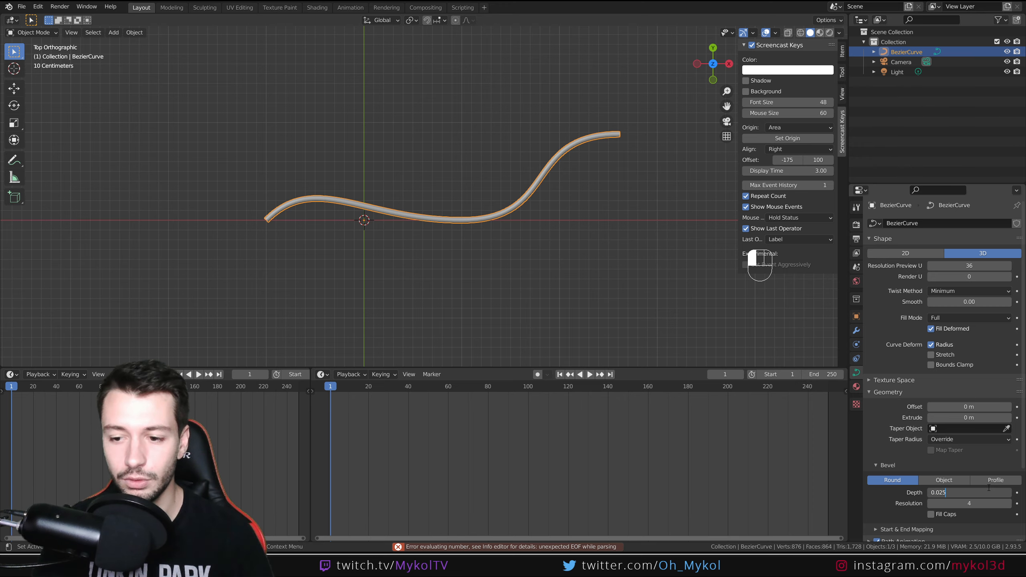
key(Return)
scroll(455, 205, down, 2)
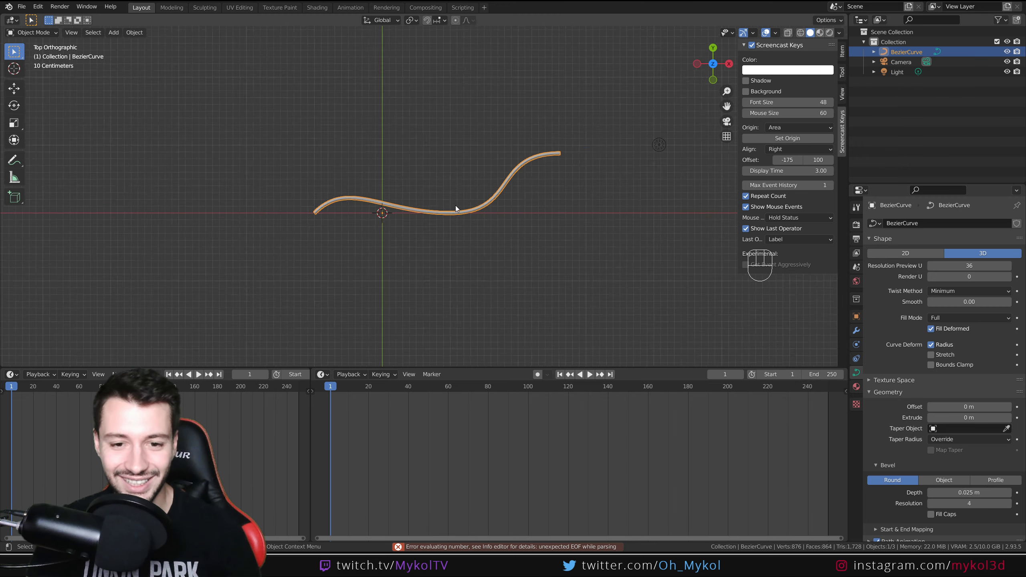
scroll(455, 218, up, 5)
scroll(714, 162, down, 2)
click(714, 161)
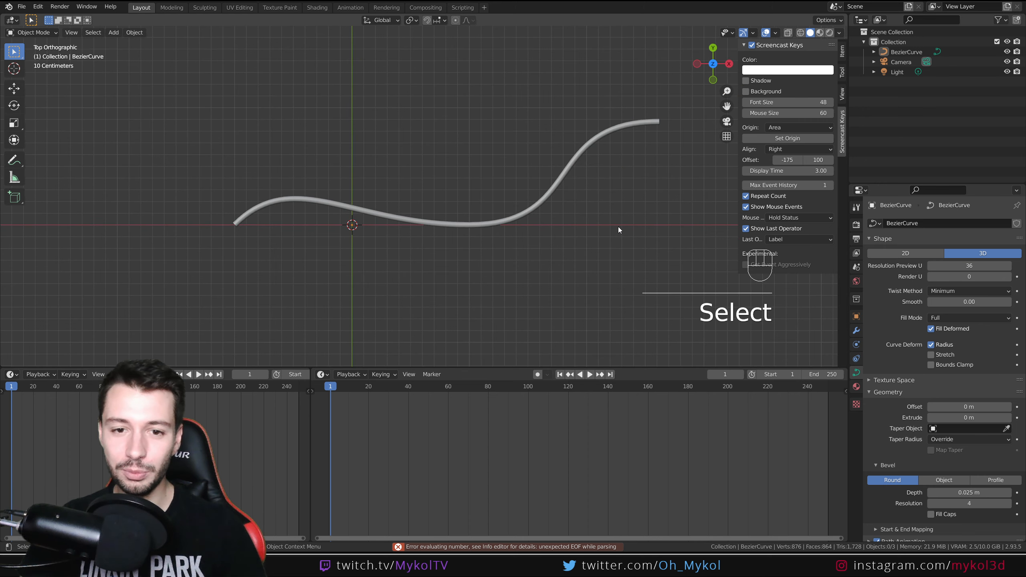
Step: Inspect the curve's left end and middle control points in Edit Mode from a perspective view
middle_drag(430, 309, 426, 258)
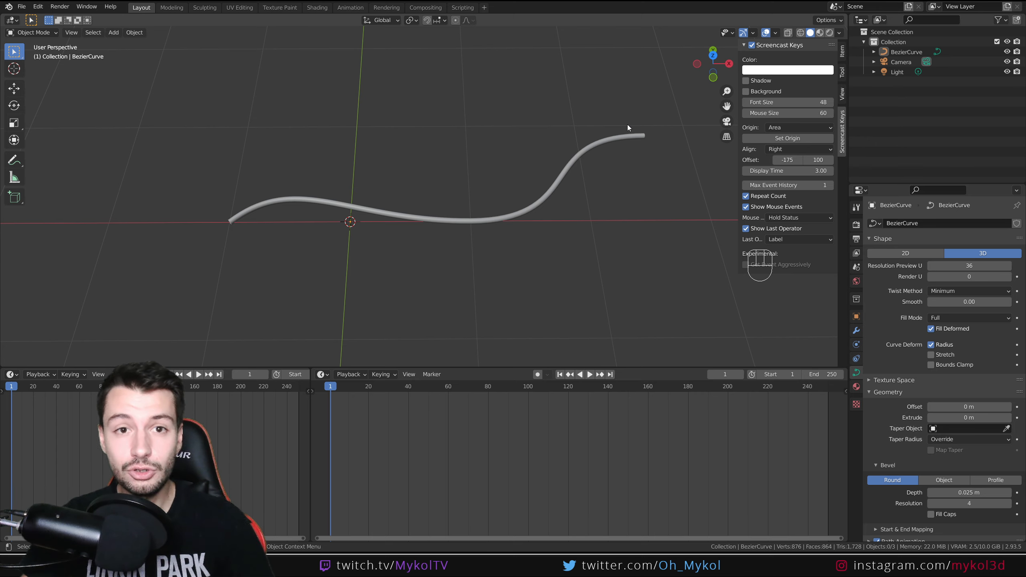
key(Tab)
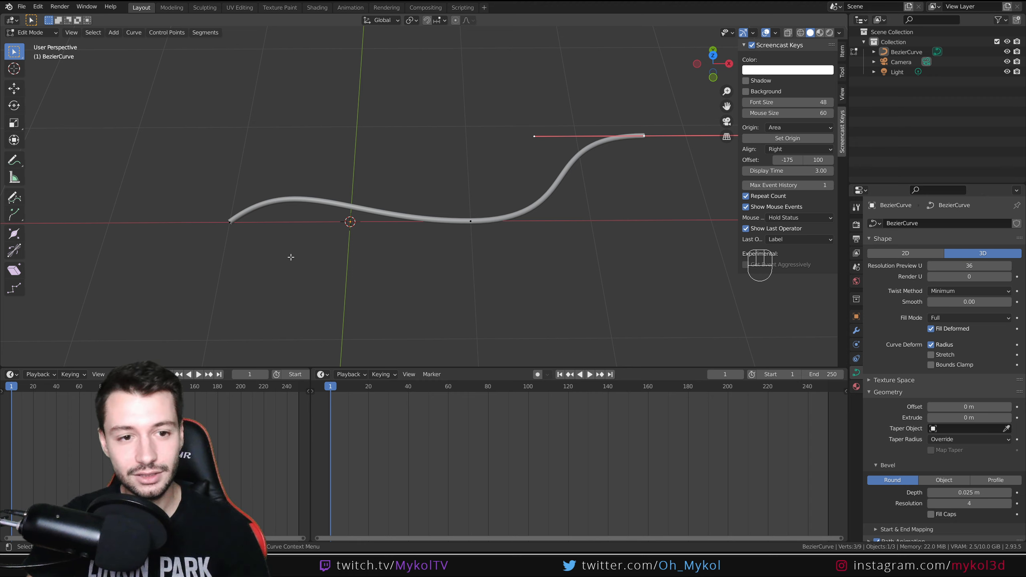
click(229, 222)
click(470, 222)
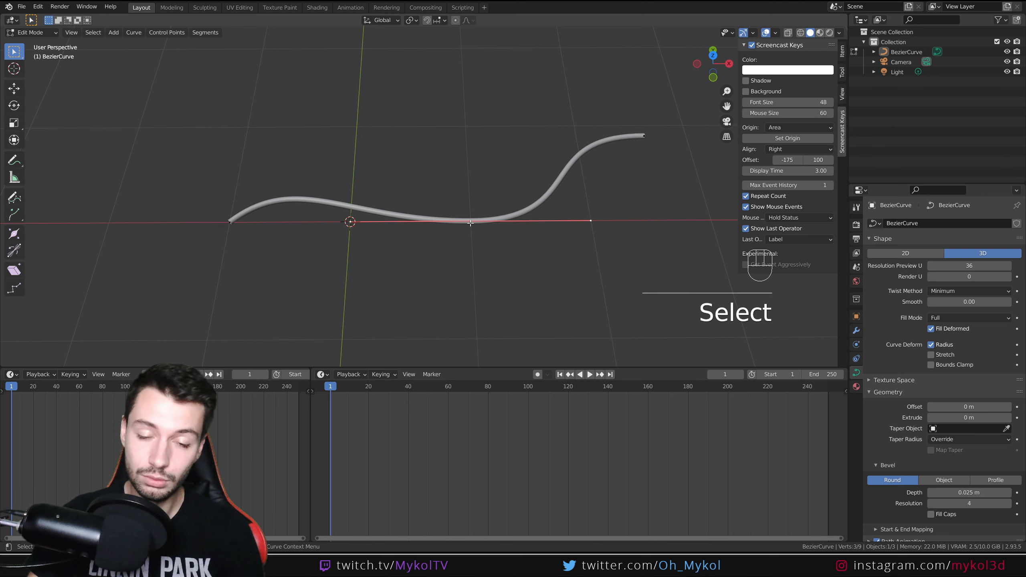
key(Tab)
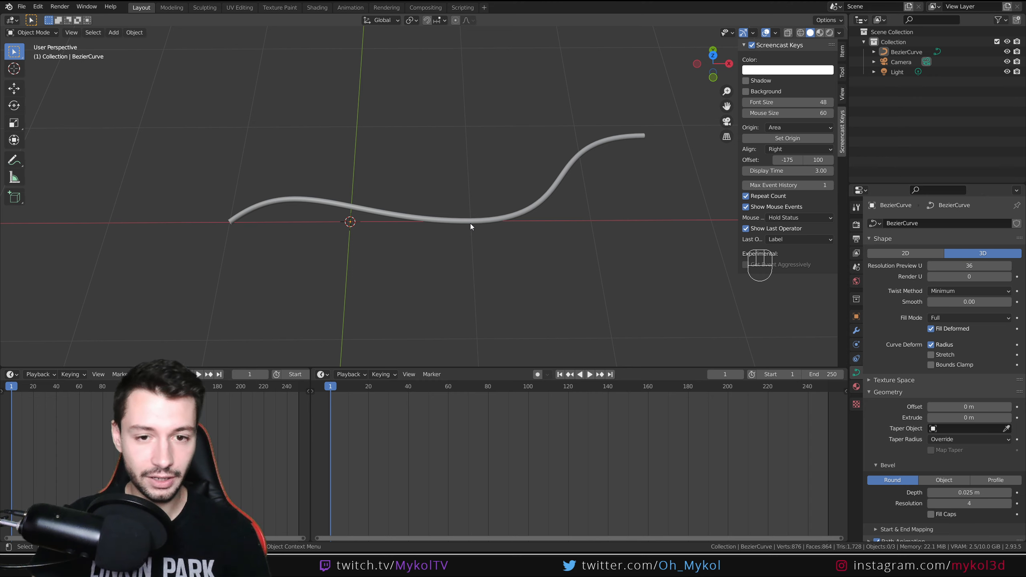
Step: Hook the curve's left end control point to a new object and return to Object Mode
key(Tab)
click(228, 223)
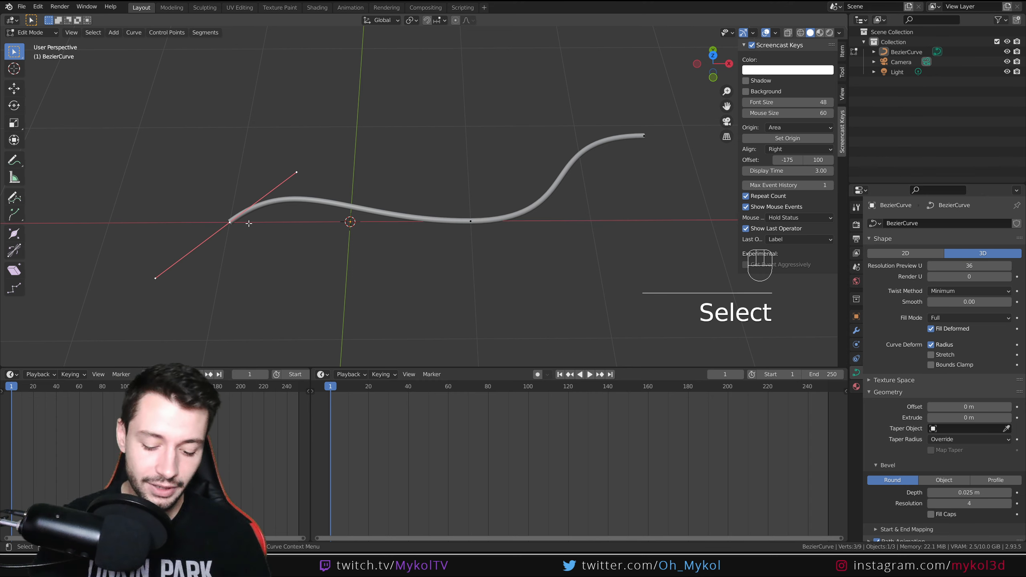
key(ctrl+h)
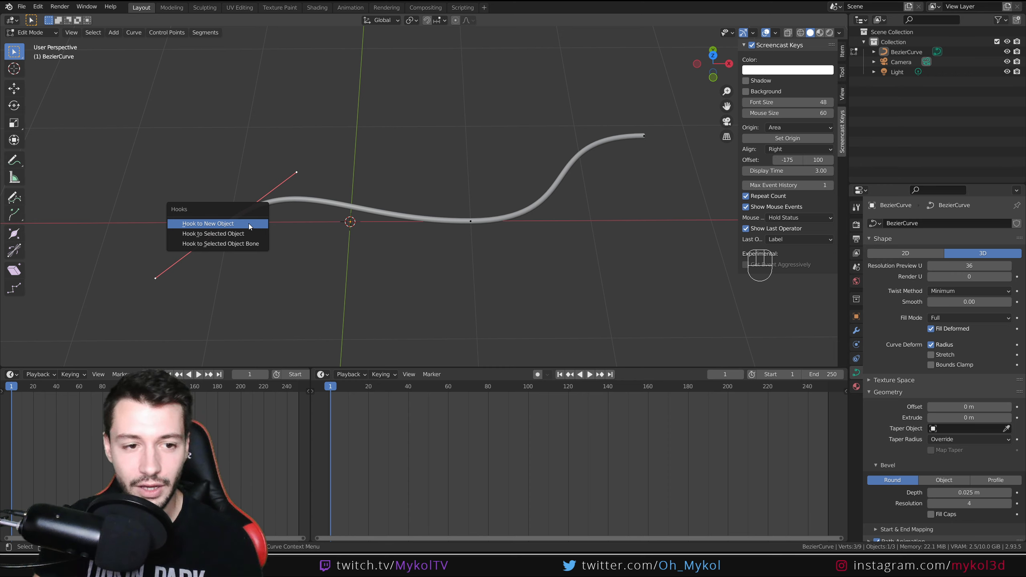
click(248, 223)
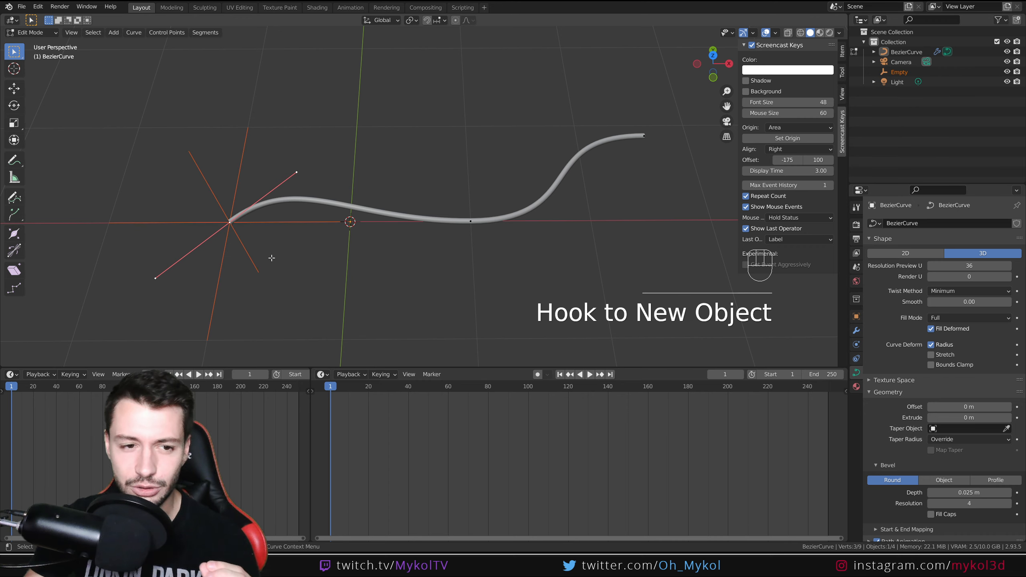
middle_drag(271, 258, 250, 227)
click(215, 181)
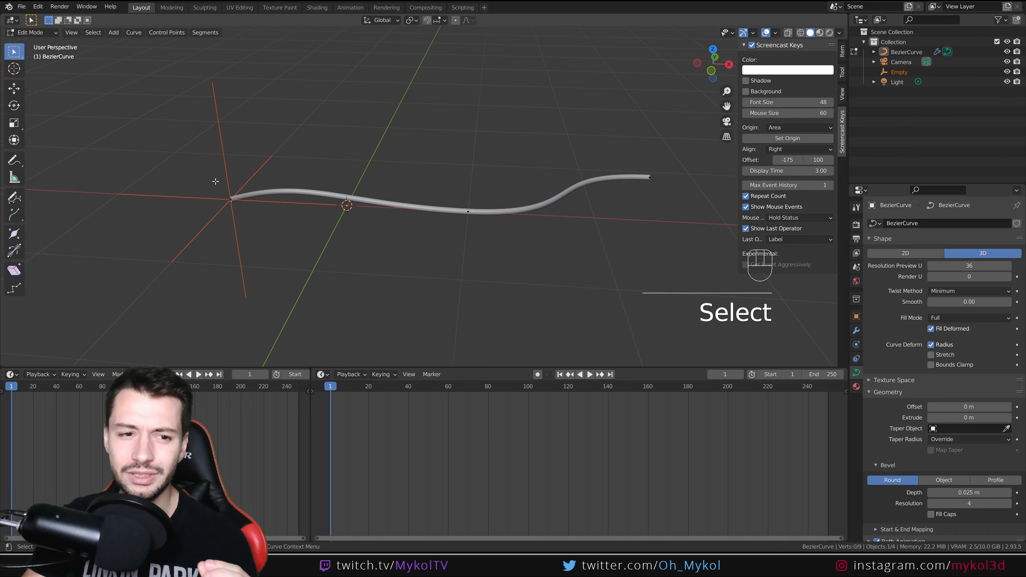
key(Tab)
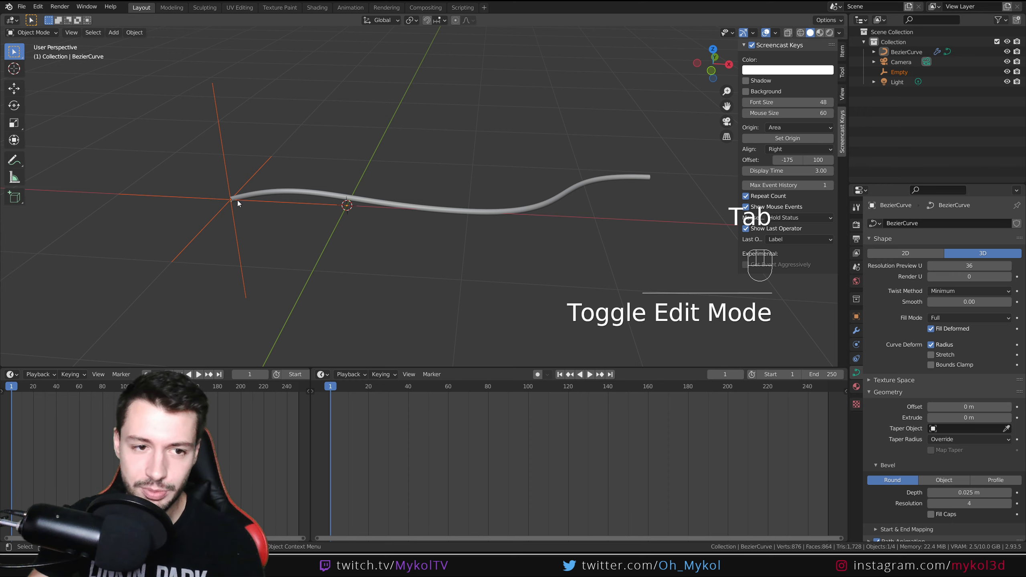
Step: Check the Hook modifier on the Bezier curve that links it to the empty at its left end
click(262, 254)
click(225, 170)
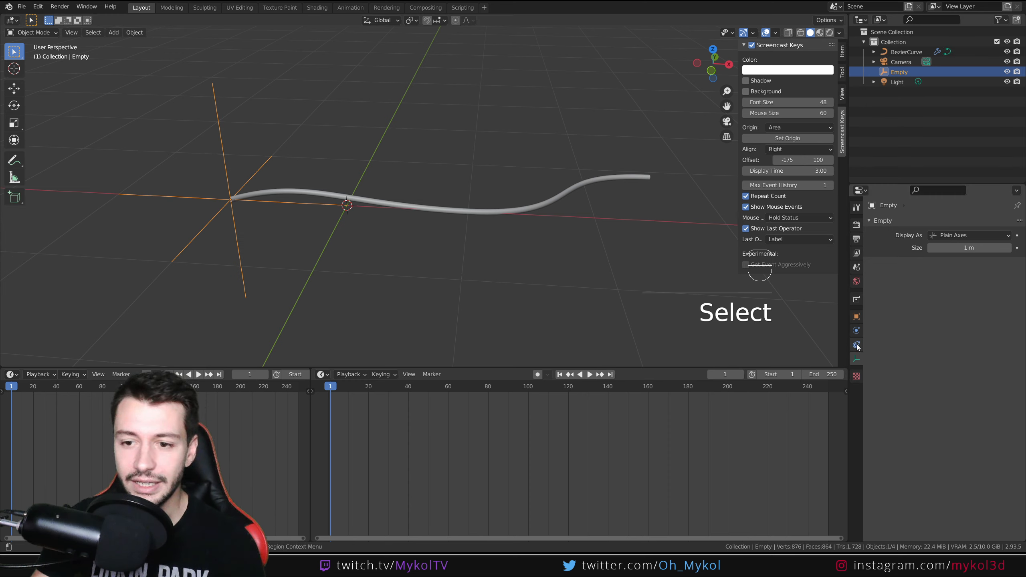
click(387, 208)
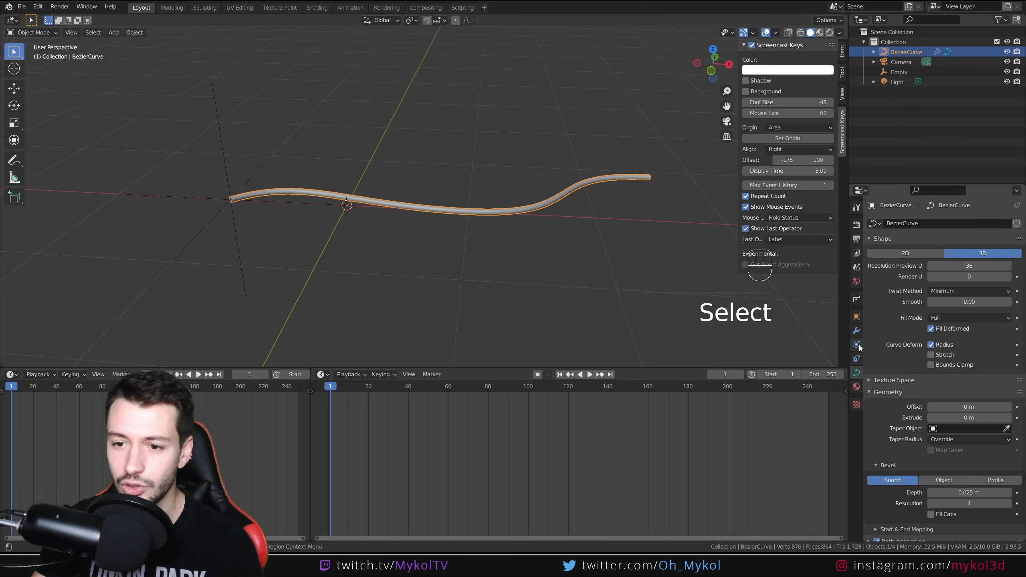
click(856, 330)
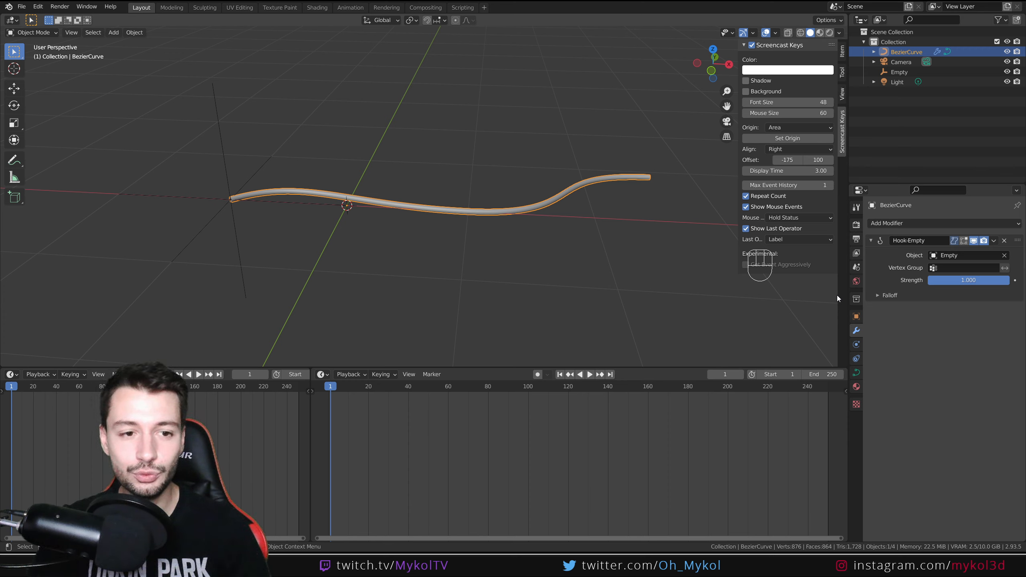
Step: Try moving, scaling and freely rotating the empty at the curve's left end, cancelling each transform
click(229, 184)
key(g)
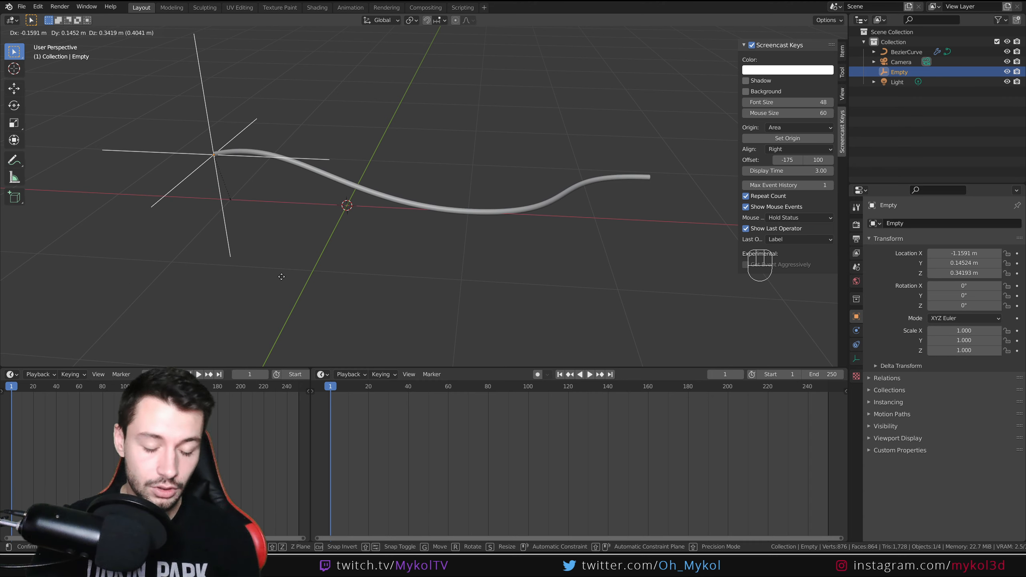
right_click(294, 294)
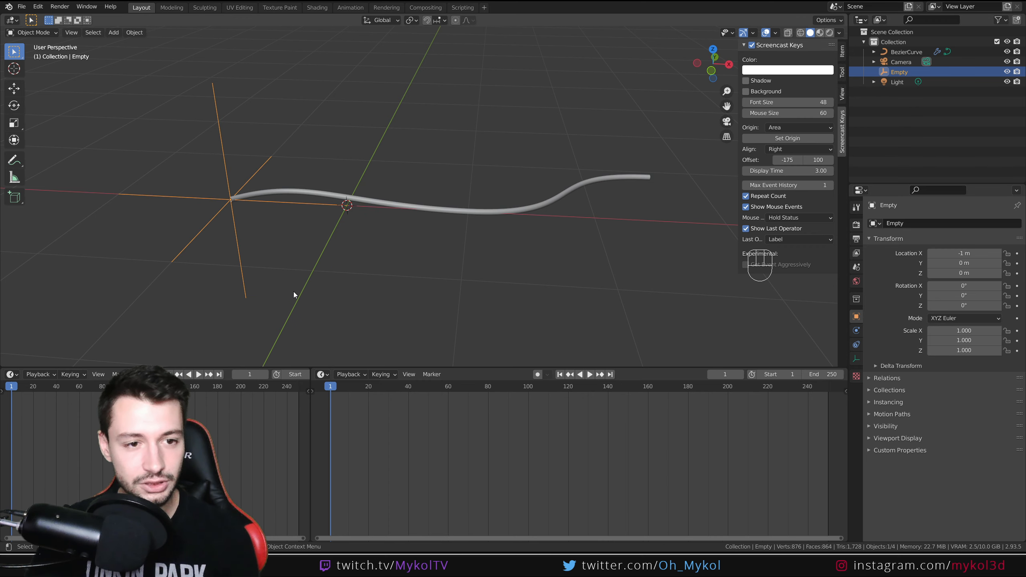
key(s)
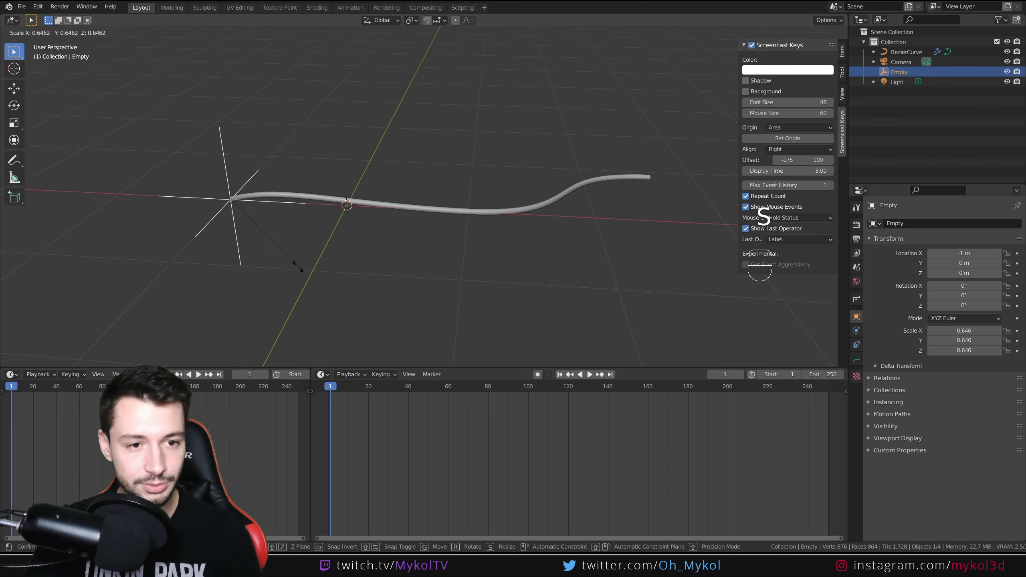
right_click(266, 280)
key(r)
key(r)
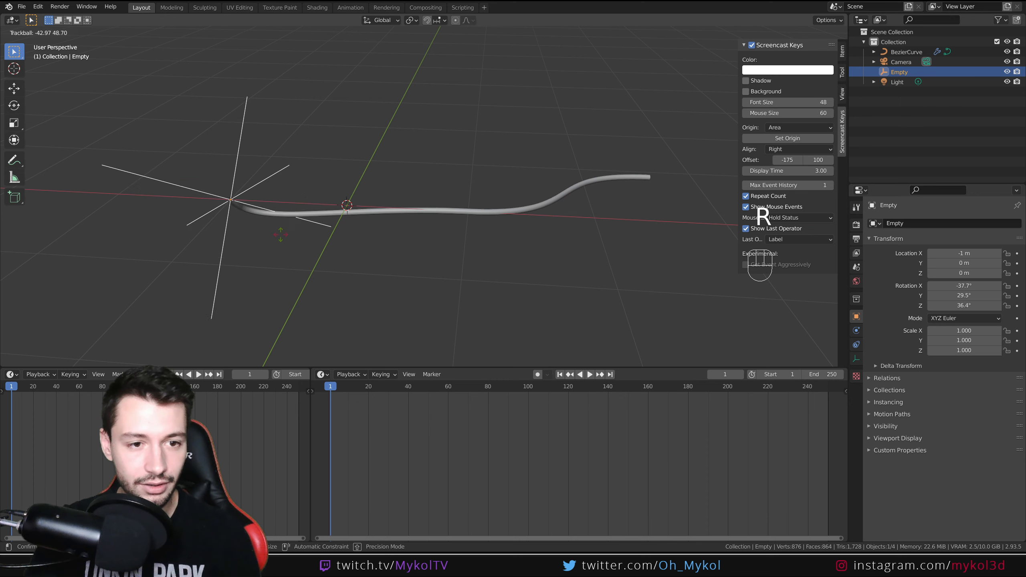
right_click(303, 267)
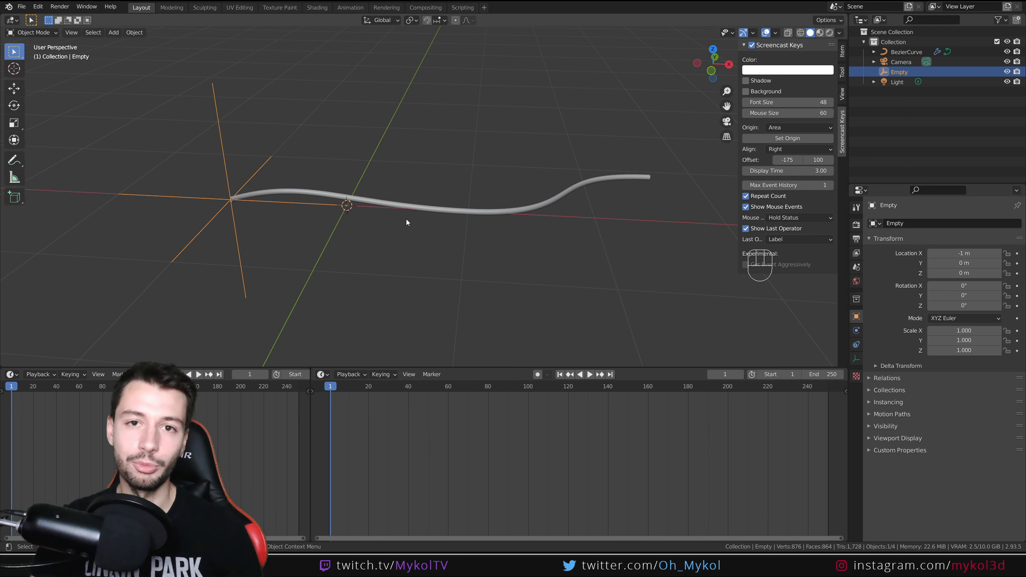
Step: Hook the Bezier curve's middle control point to a new object in Edit Mode
click(424, 210)
key(Tab)
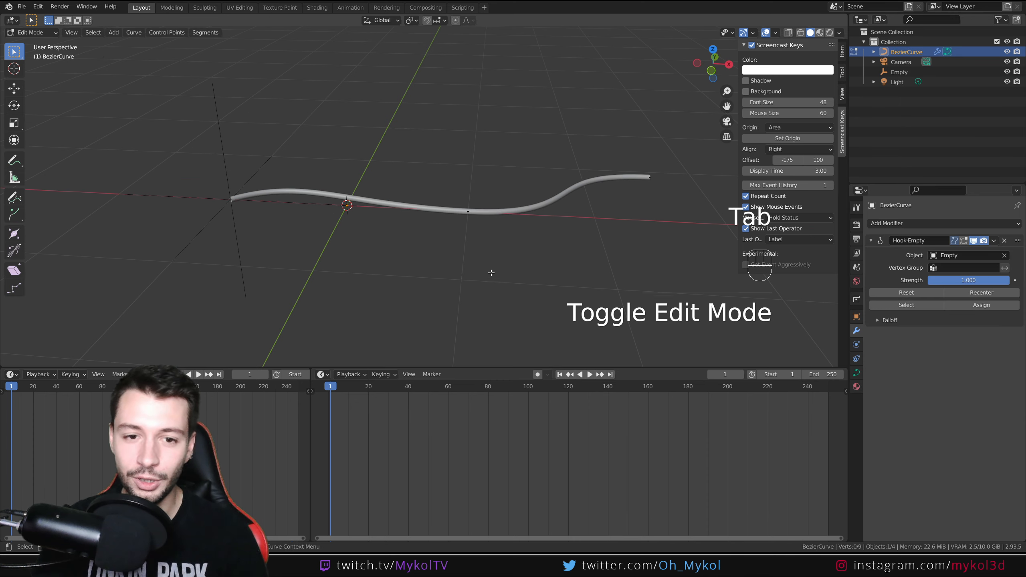
middle_drag(491, 271, 491, 271)
shift+middle_drag(551, 214, 447, 227)
key(ctrl+h)
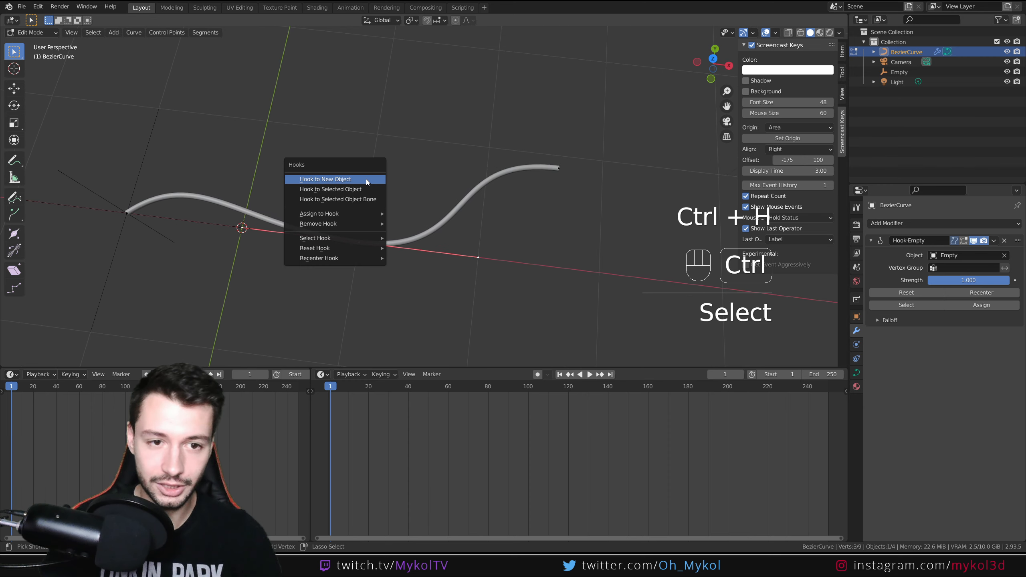
click(365, 179)
Step: Hook the curve's right end control point to a new object and return to Object Mode
click(560, 167)
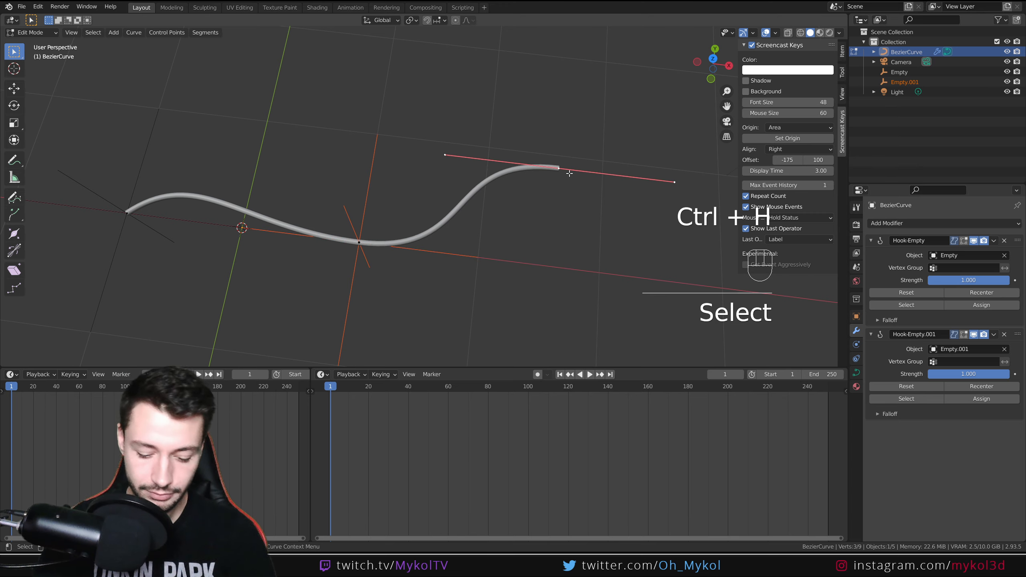
key(ctrl+h)
click(569, 176)
scroll(465, 243, down, 5)
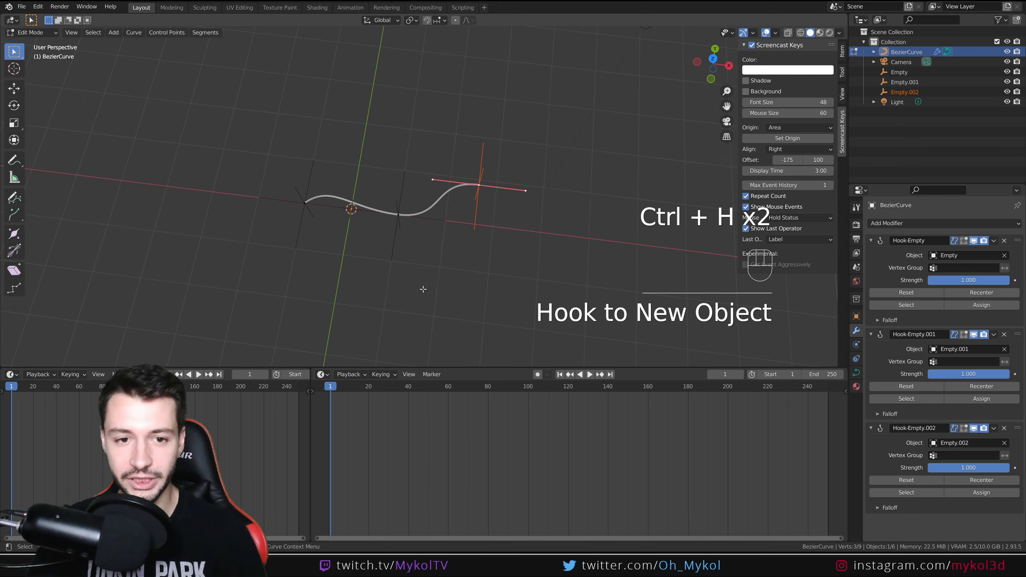
middle_drag(421, 288, 433, 240)
key(Tab)
Step: Insert a Location, Rotation & Scale keyframe for all three empties at frame 1
scroll(417, 233, up, 3)
click(384, 185)
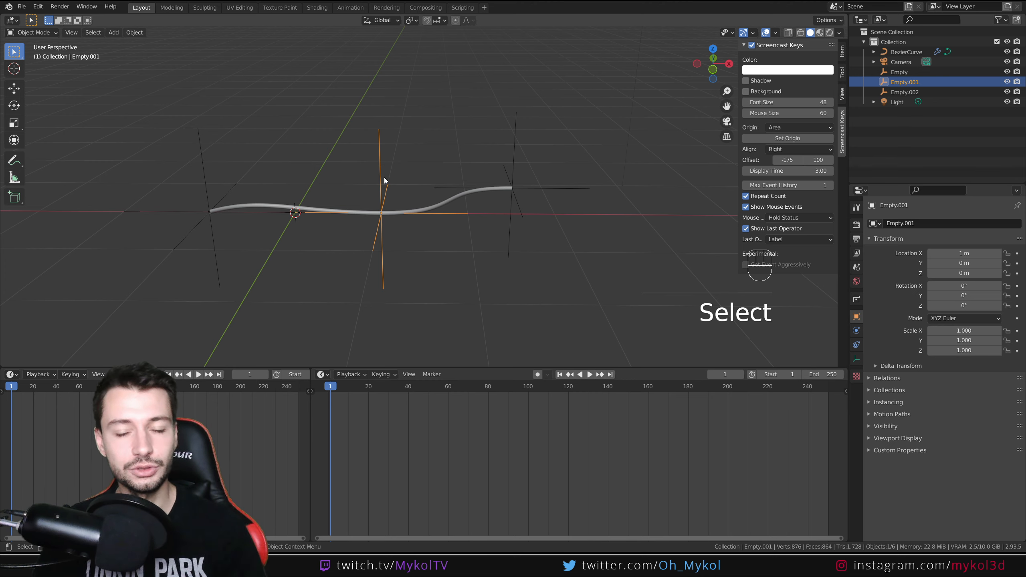
shift+click(208, 180)
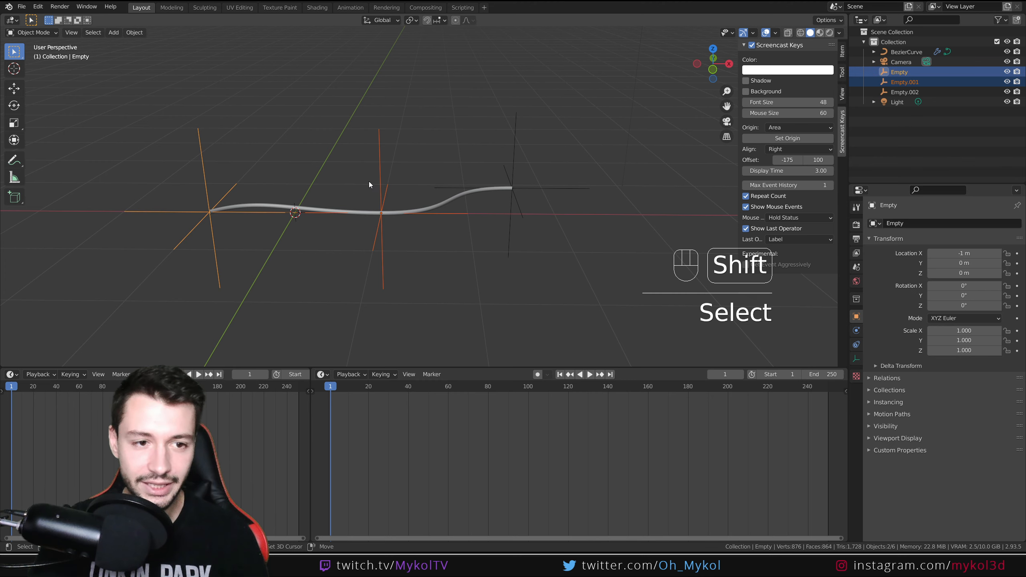
shift+click(523, 219)
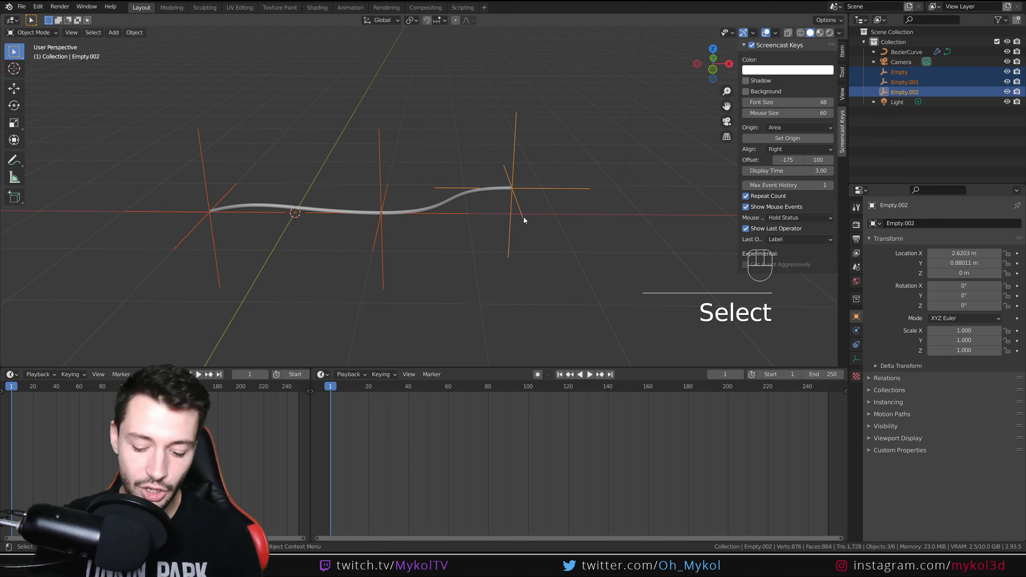
key(i)
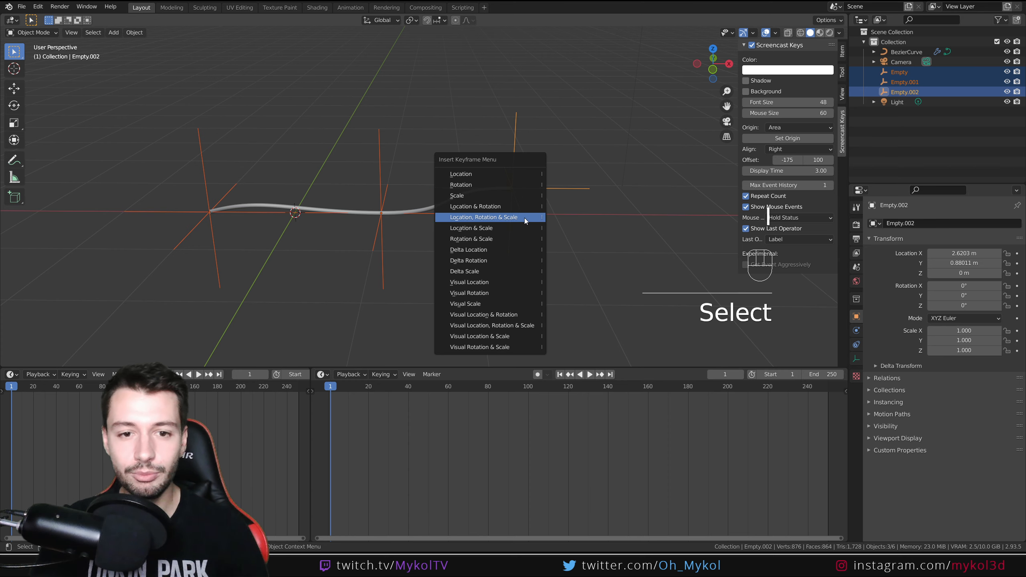
click(480, 217)
Step: At frame 100, scale the right end empty to about 1.45, tilt it freely and move it to about X 2.86, Y 1.39, Z 0.20 m
drag(332, 390, 482, 386)
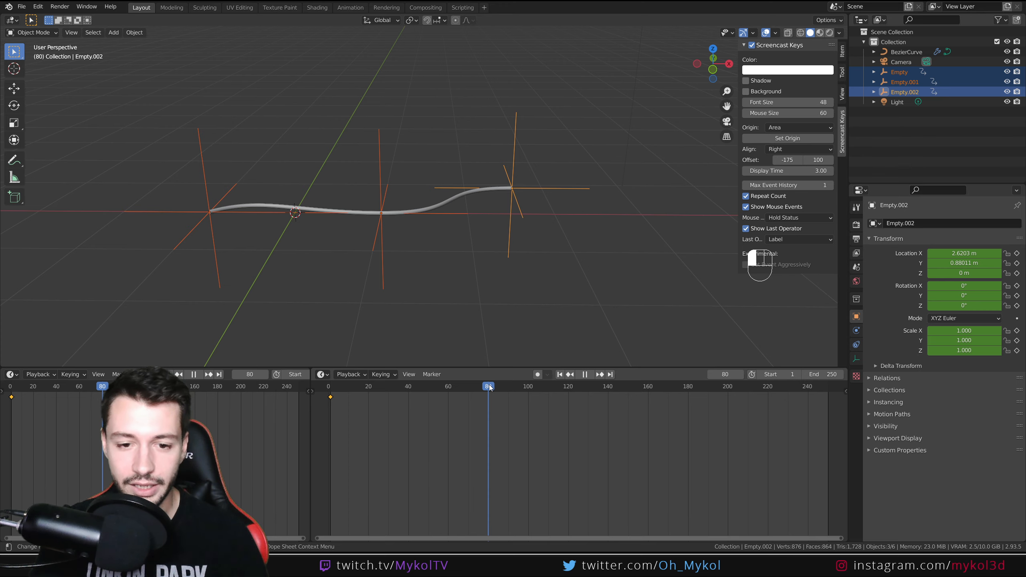
drag(533, 389, 528, 390)
middle_drag(484, 315, 504, 199)
click(504, 202)
key(s)
click(565, 272)
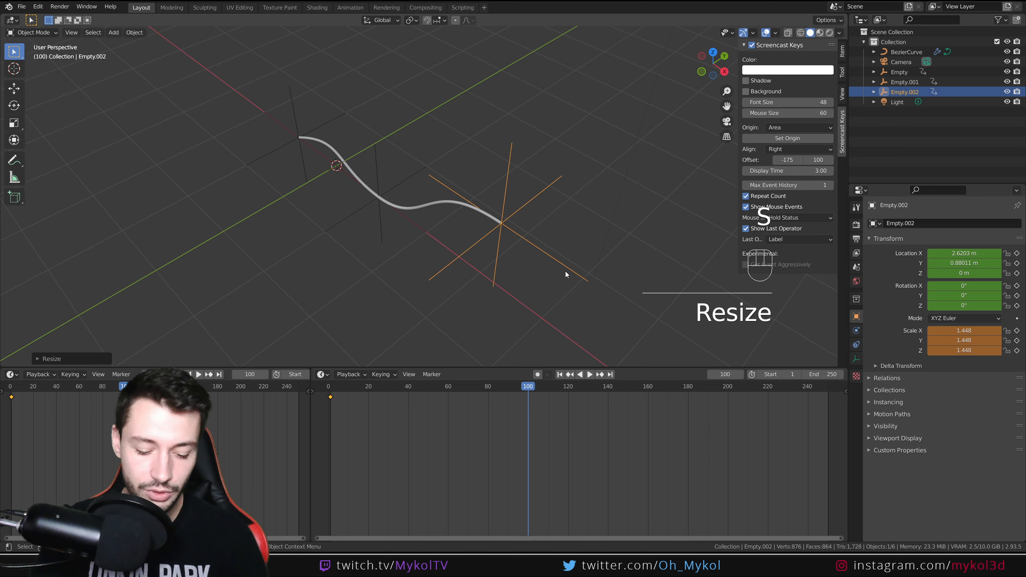
key(r)
key(r)
click(531, 285)
key(g)
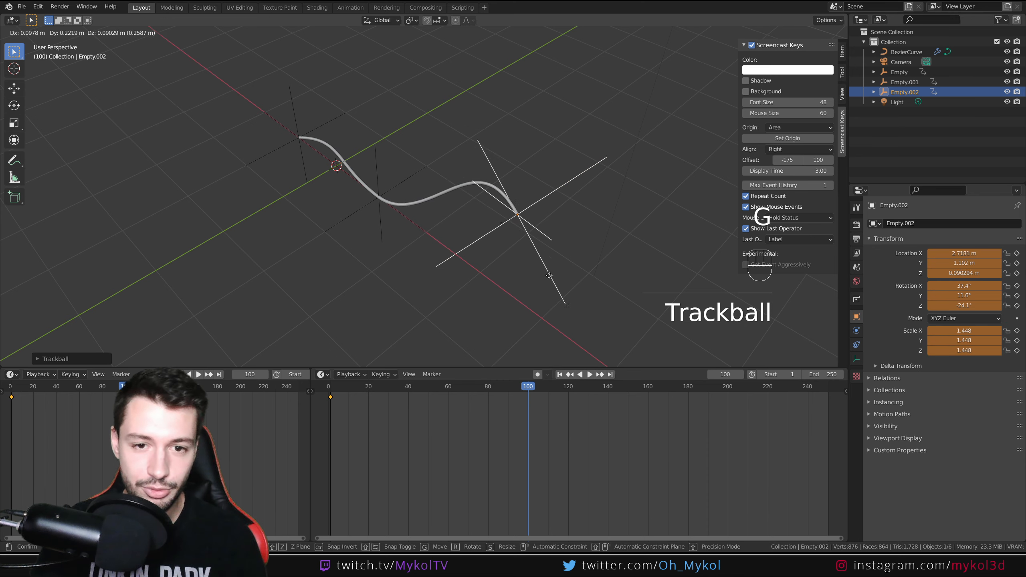
click(562, 263)
Step: Move the middle empty along Y to about -0.71 m, scale it to about 1.11 and rotate it slightly
click(387, 194)
key(g)
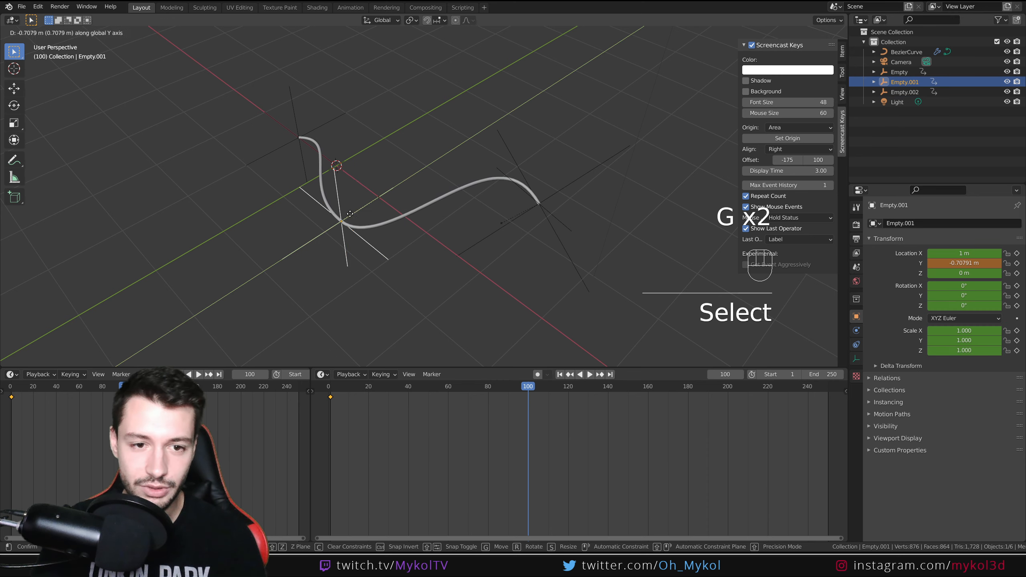
click(415, 253)
key(s)
click(431, 241)
key(r)
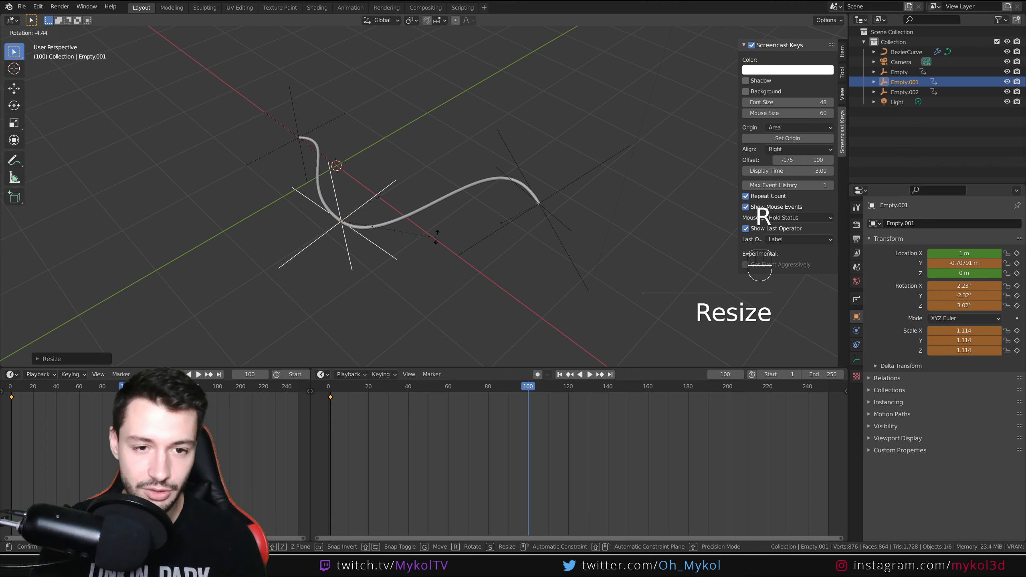
click(434, 226)
Step: Move the left end empty along Y to about 0.56 m, rotate it slightly and scale it to about 1.39
click(323, 131)
key(g)
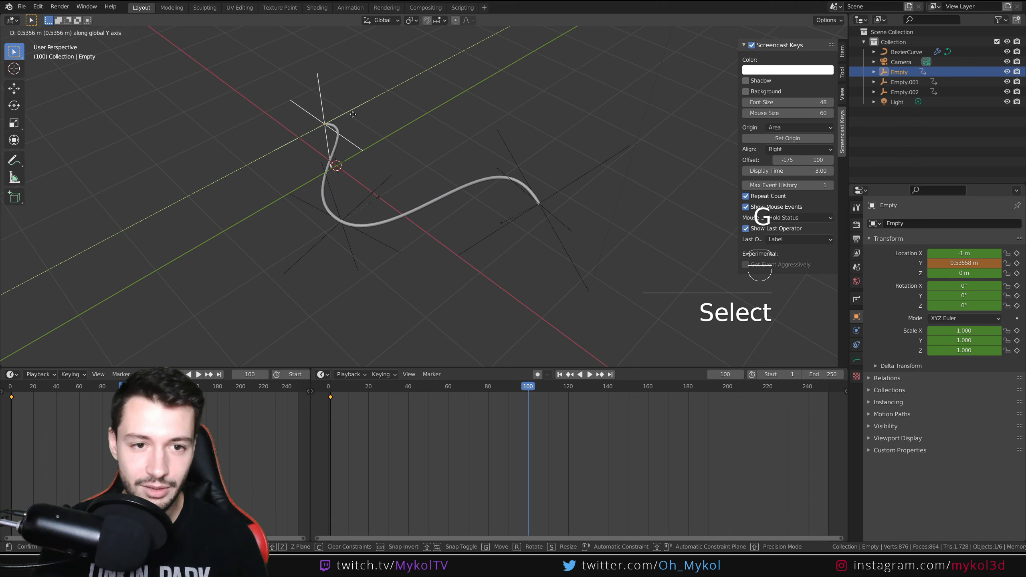
click(352, 115)
key(r)
click(429, 208)
key(s)
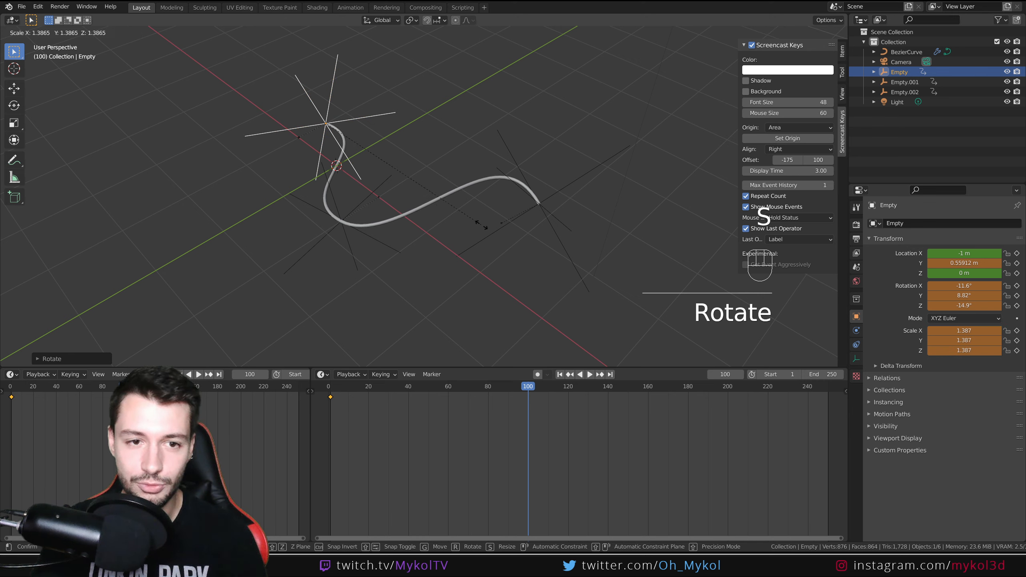
click(478, 229)
Step: Insert a Location, Rotation & Scale keyframe for all three empties at frame 100
shift+click(359, 225)
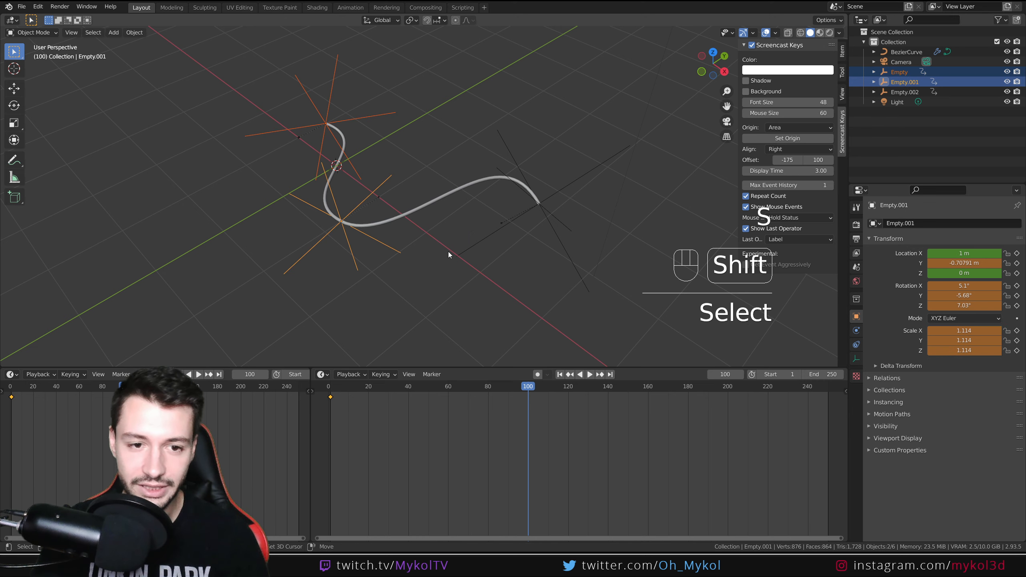
shift+click(499, 234)
key(i)
click(499, 234)
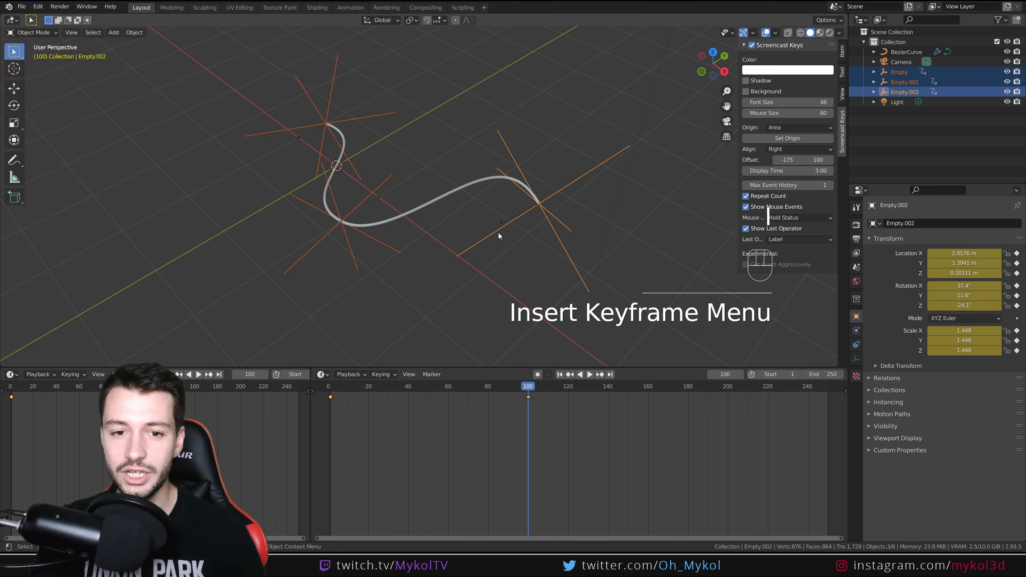
Step: Set the scene's end frame to 100 and its frame rate to 60 fps
middle_drag(405, 298, 525, 301)
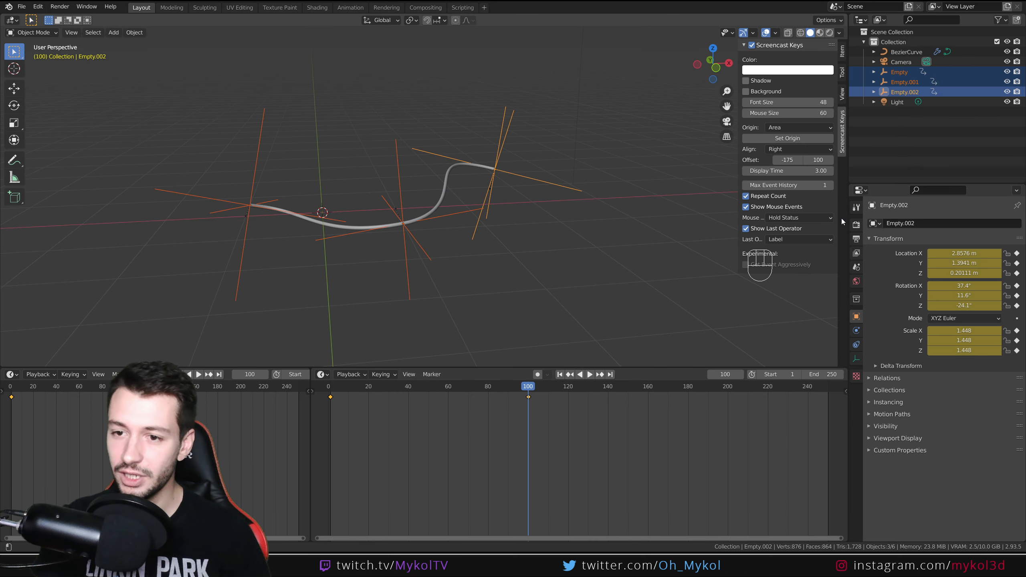
click(857, 226)
click(856, 239)
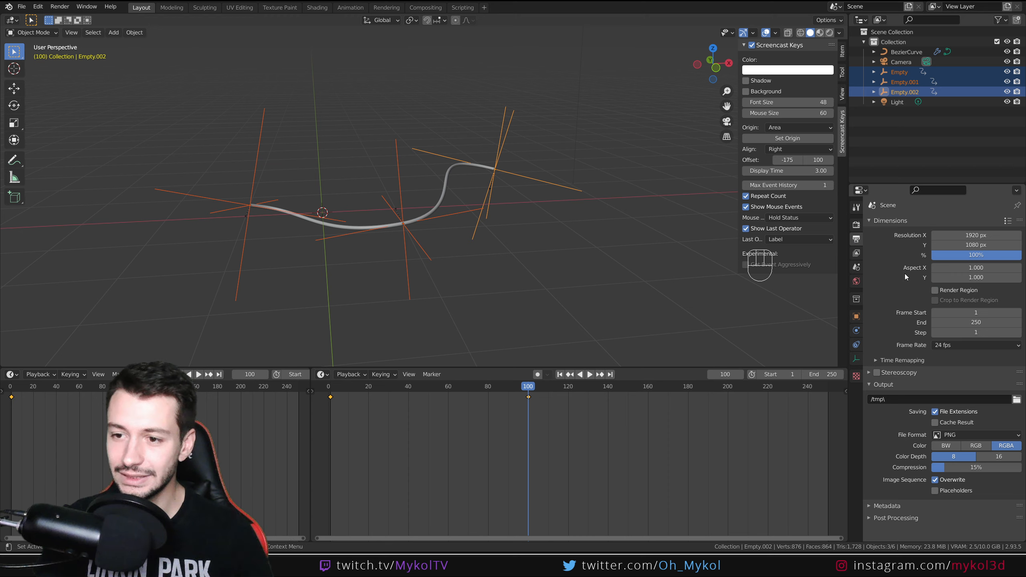
click(1000, 320)
text(100)
key(Return)
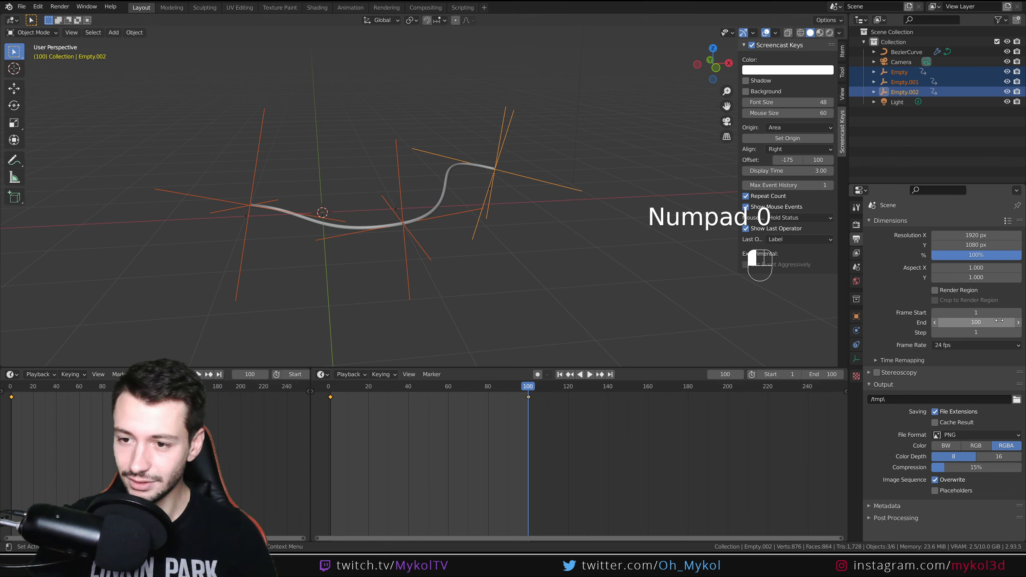
click(980, 345)
click(961, 427)
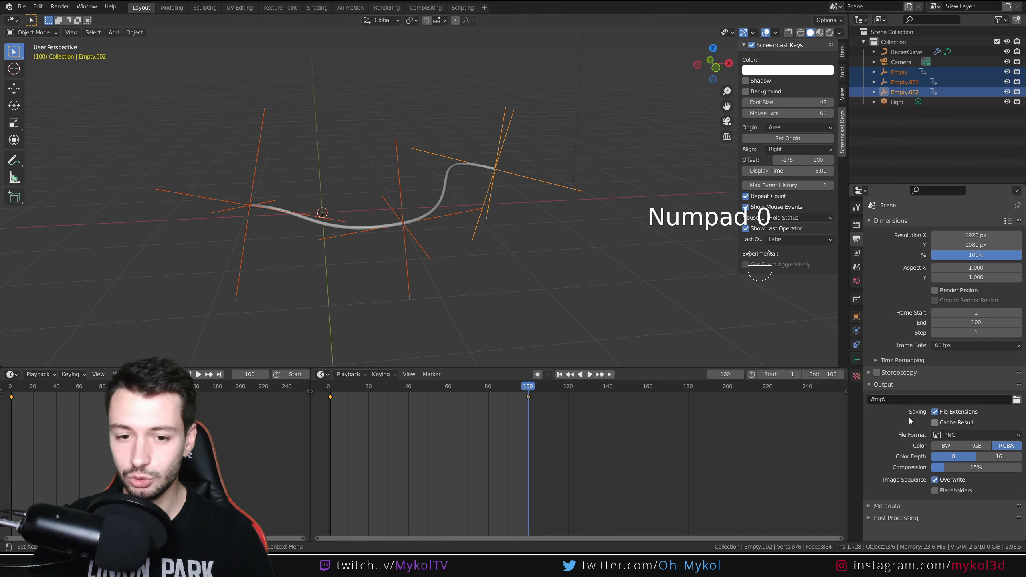
Step: Play back the curve animation to review the motion between the keyframes, and stop it
key(space)
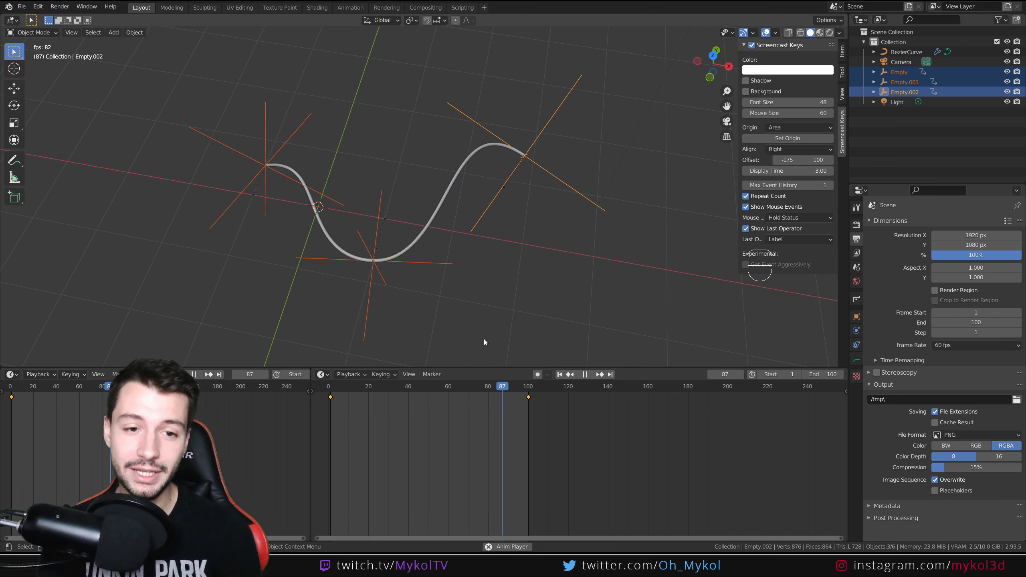
key(space)
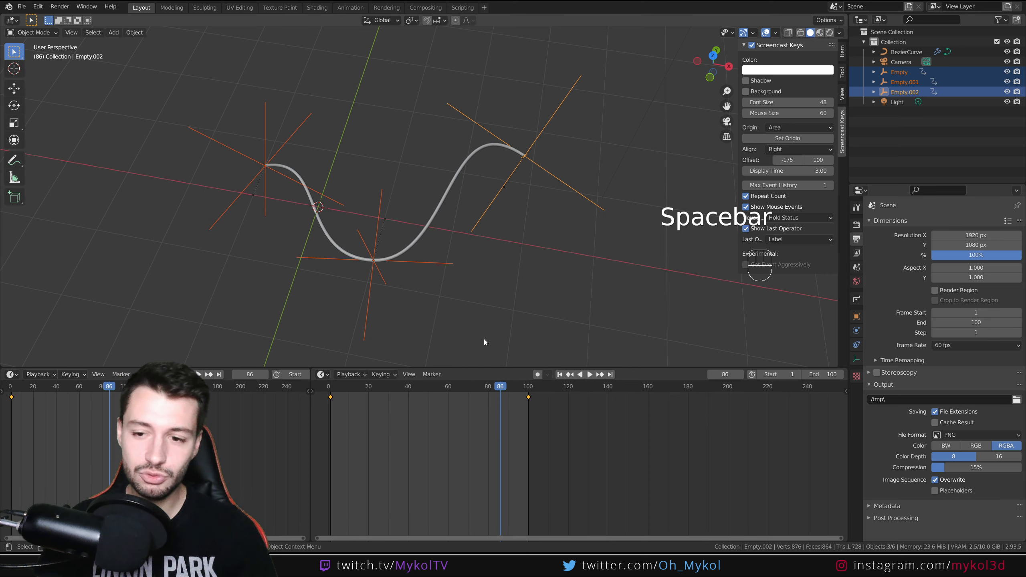
Step: Split the timeline area and turn the new section into a Graph Editor
drag(849, 368, 522, 374)
click(531, 374)
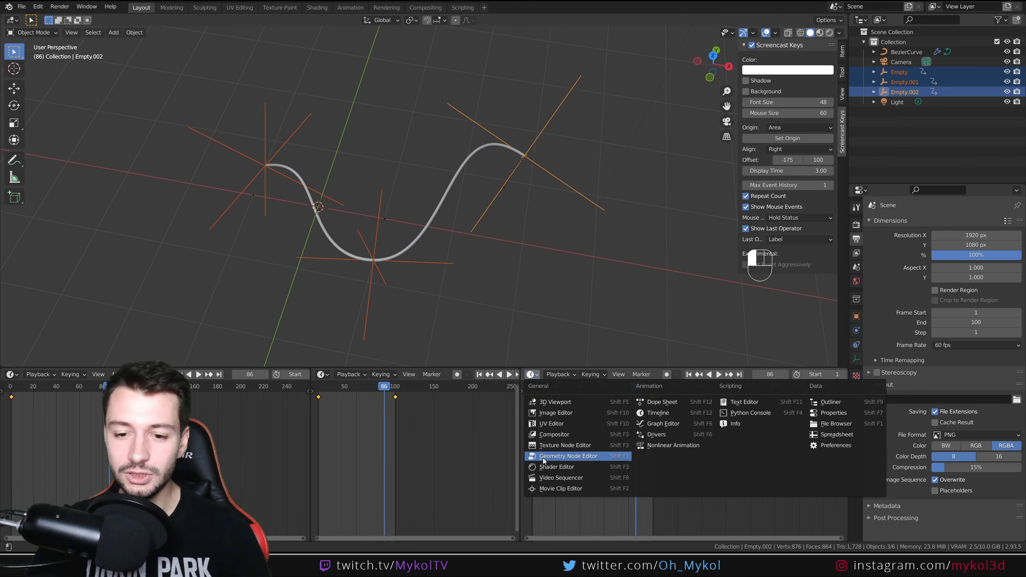
click(662, 423)
Step: Set the interpolation of all the empties' keyframes to Elastic in the Graph Editor and play back the animation
key(a)
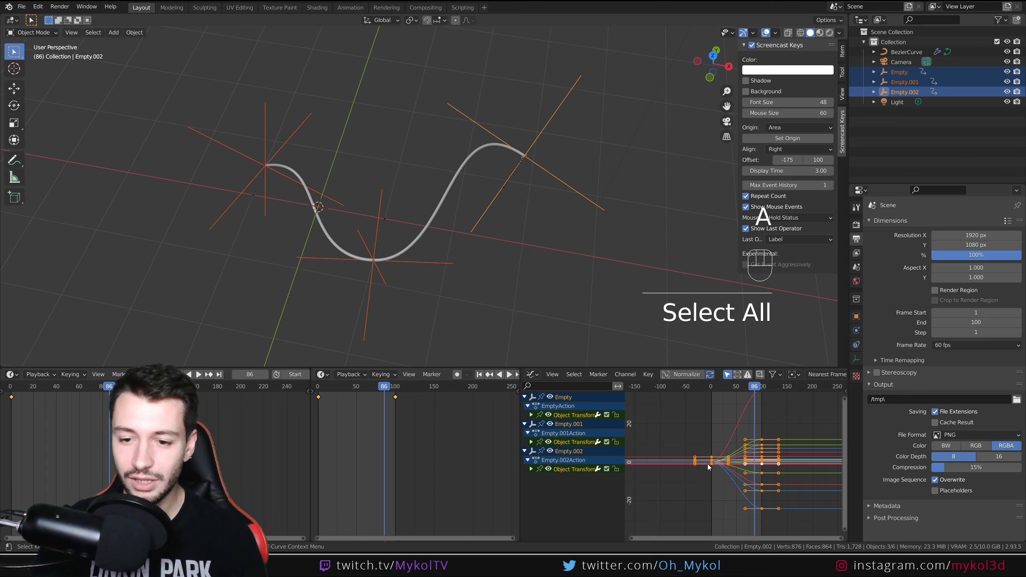
scroll(764, 461, up, 2)
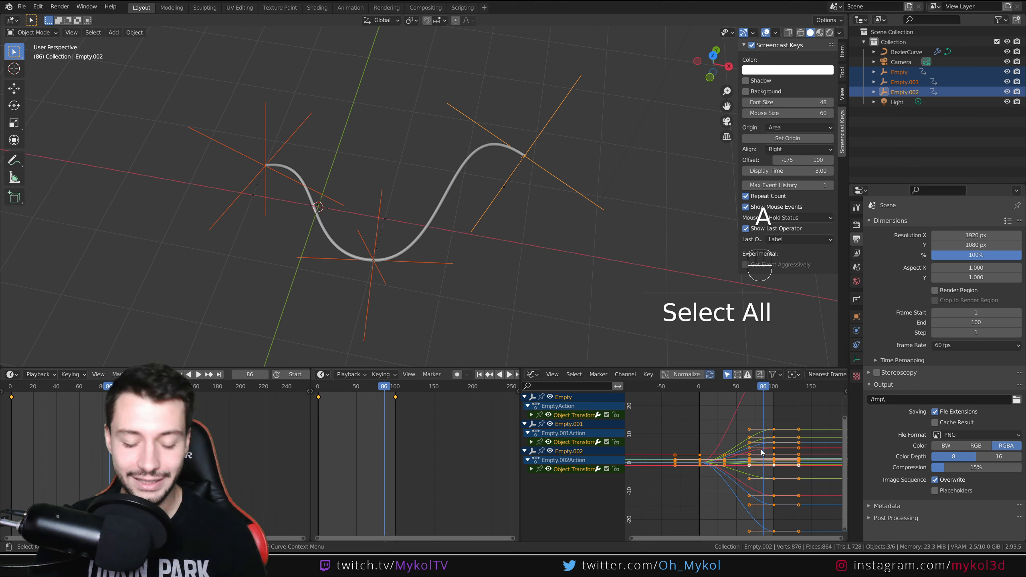
key(t)
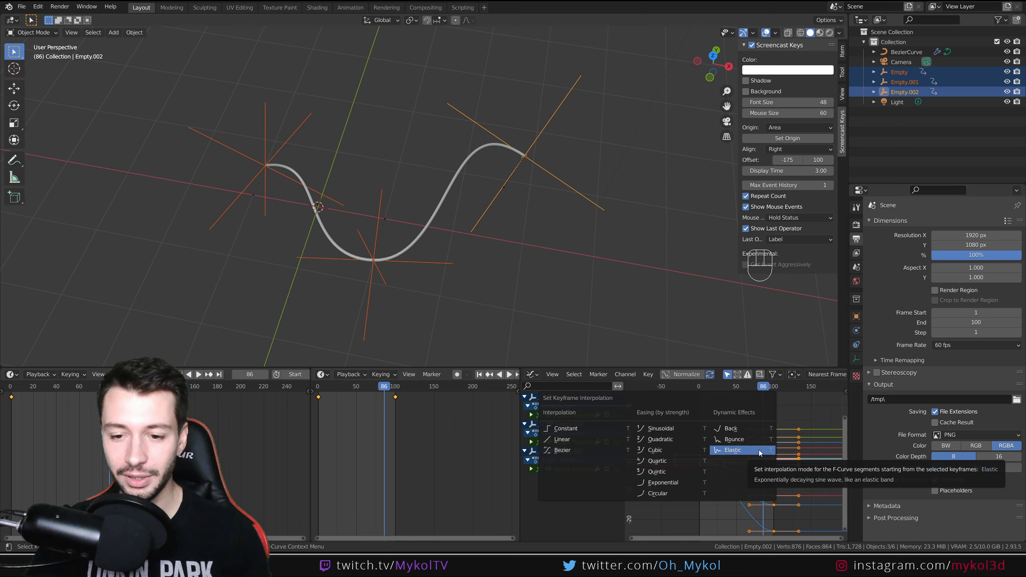
click(761, 453)
key(space)
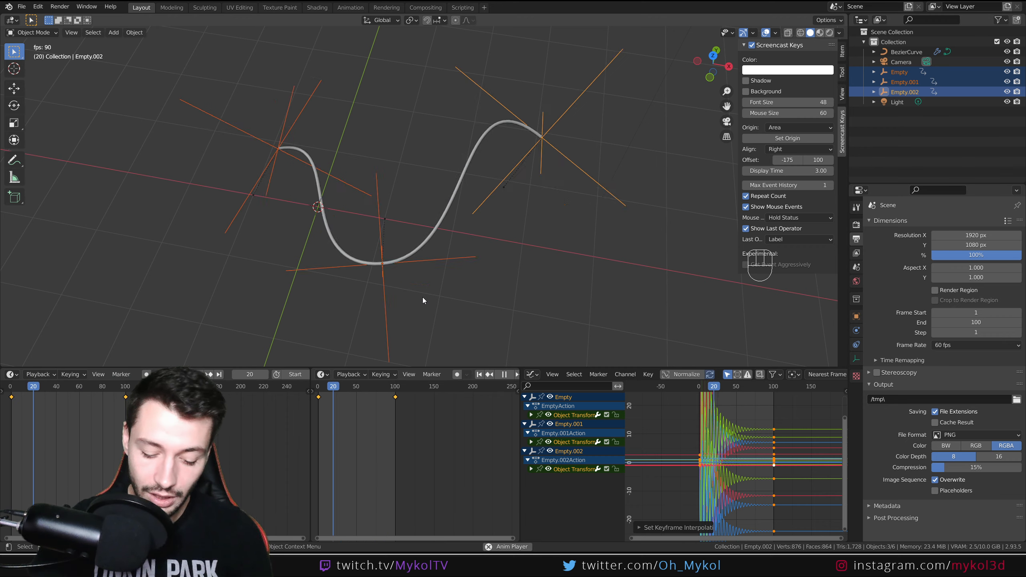
Step: Try Bounce interpolation on the selected keyframes while the animation plays, and return them to Elastic
key(t)
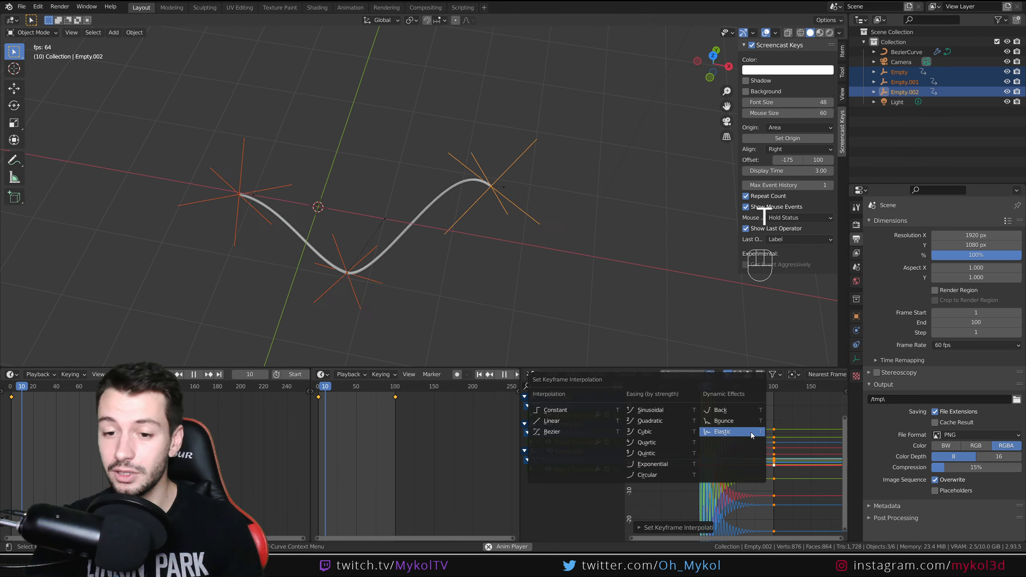
click(725, 422)
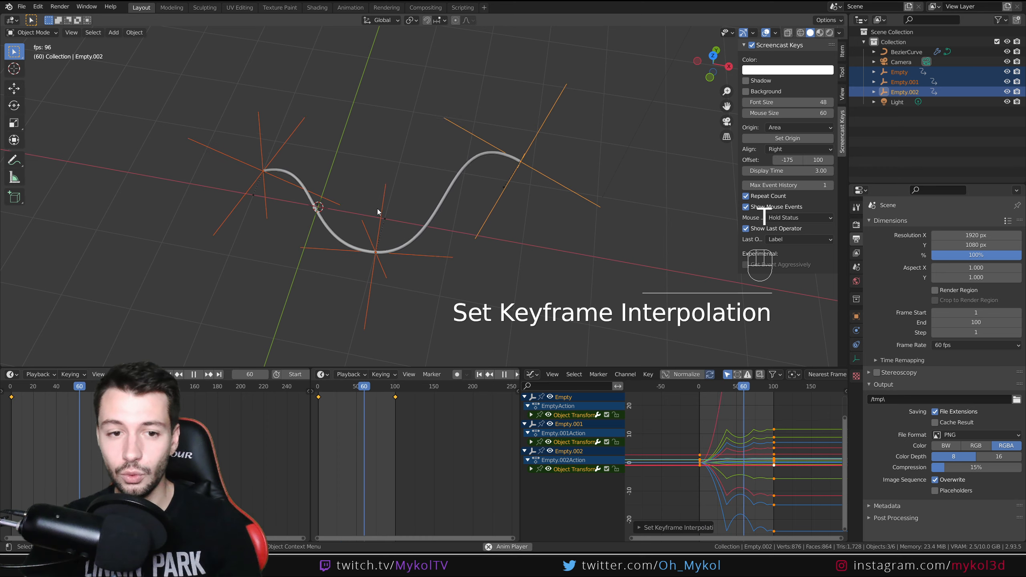
key(t)
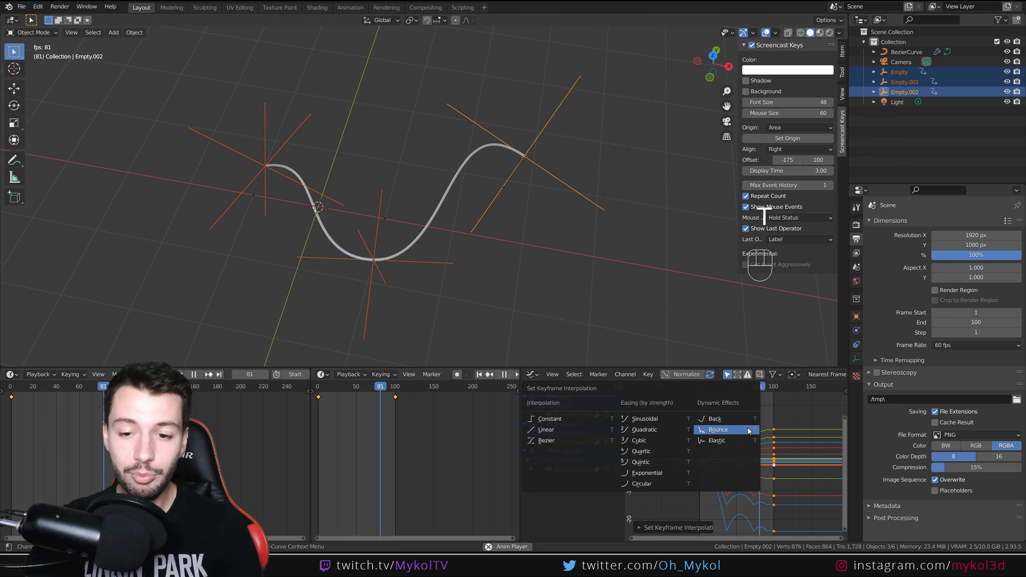
click(746, 443)
Step: Compare Bezier, Linear and Exponential interpolation on the selected keyframes while the animation keeps playing
key(t)
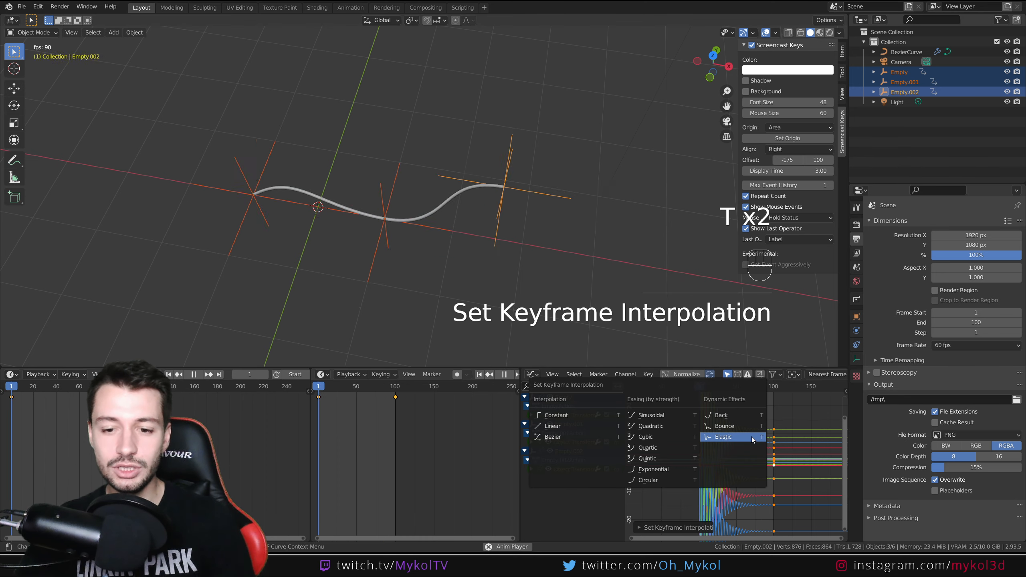
click(583, 443)
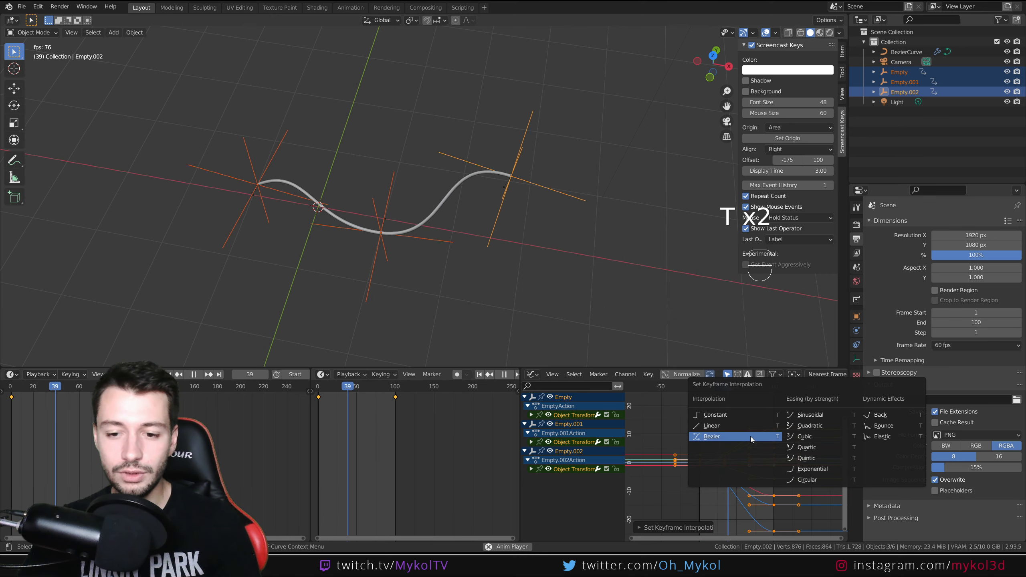
key(t)
click(726, 427)
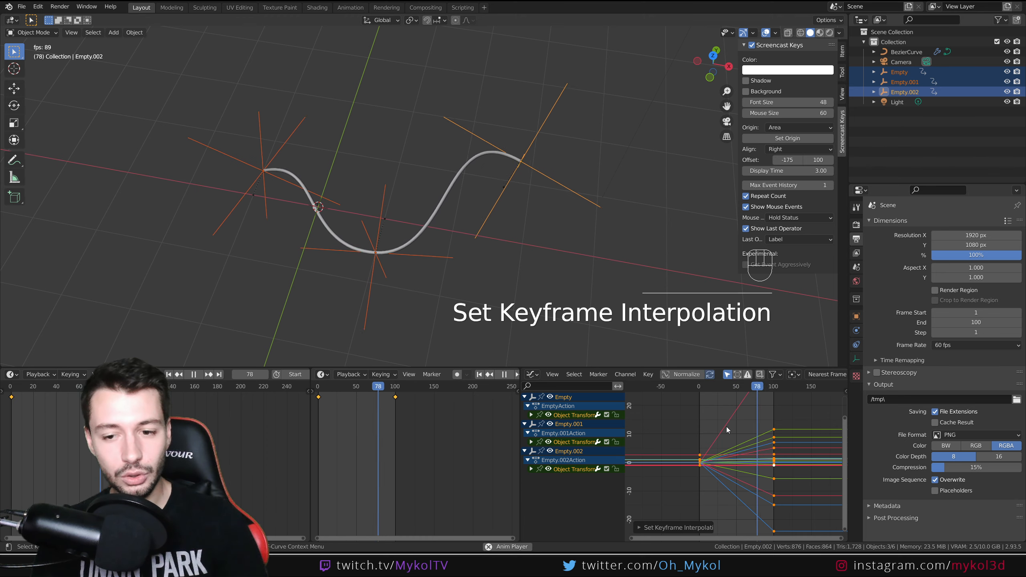
key(t)
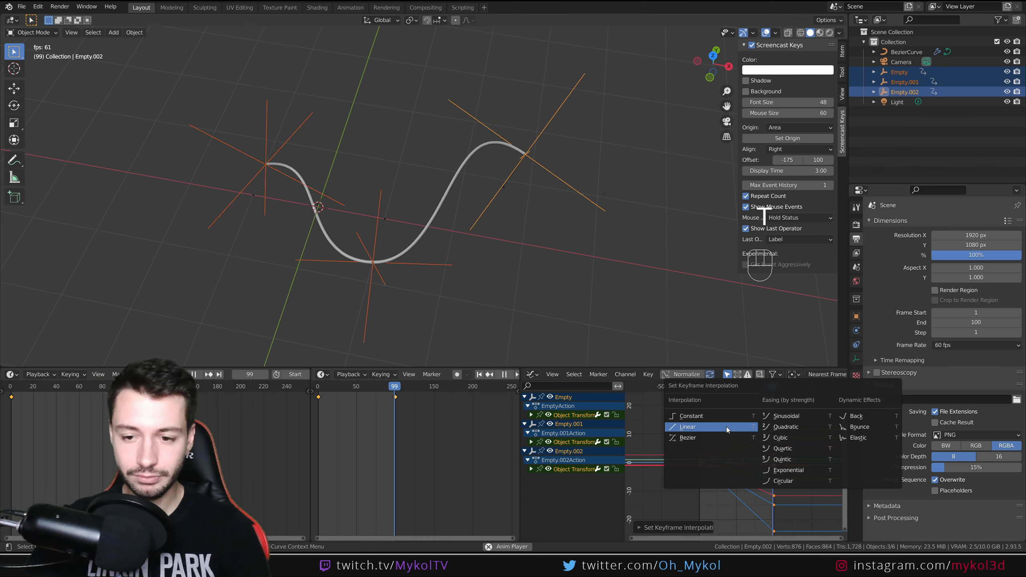
click(789, 471)
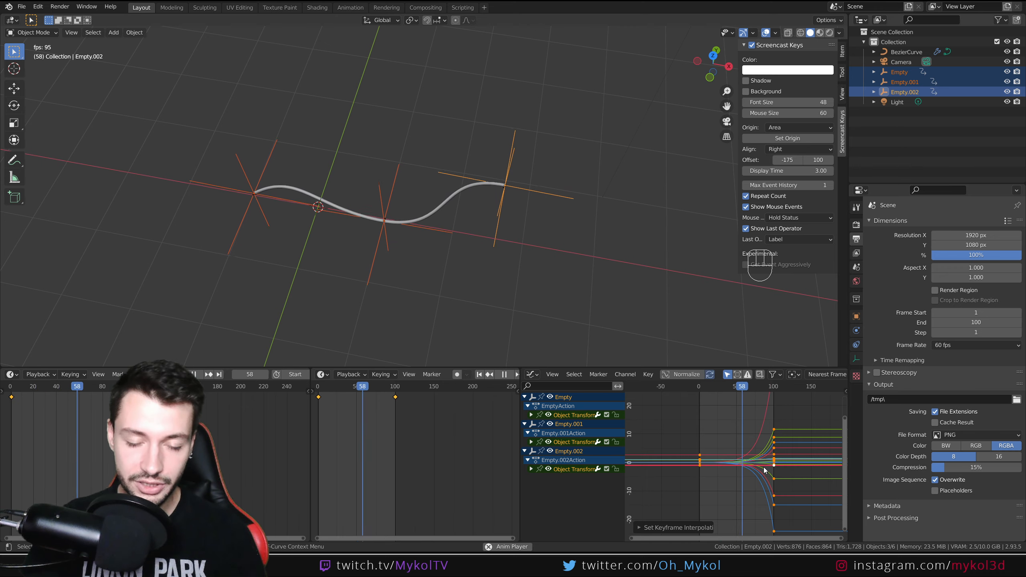
Step: Set the interpolation of all the selected keyframes back to Elastic during playback
key(i)
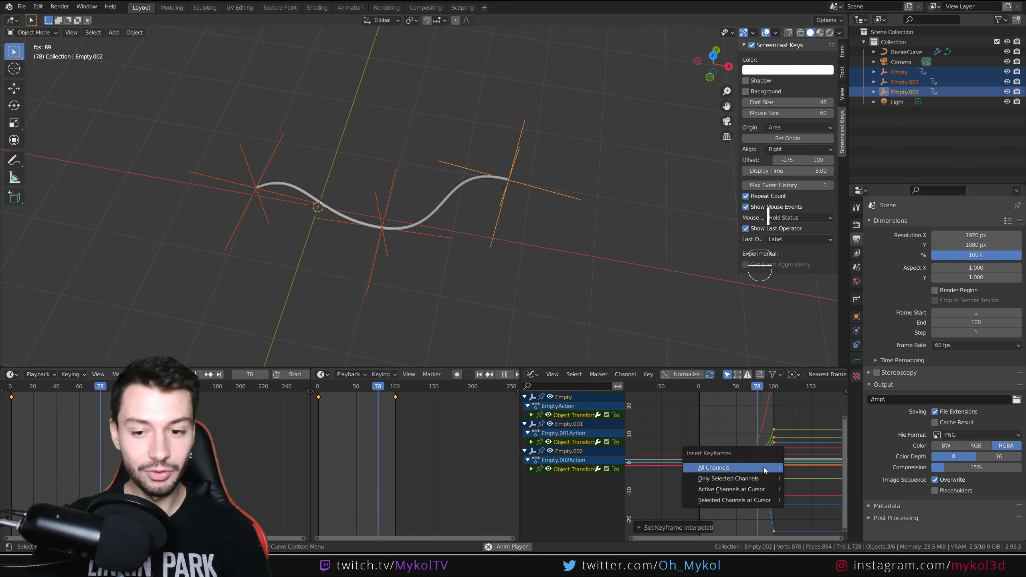
key(t)
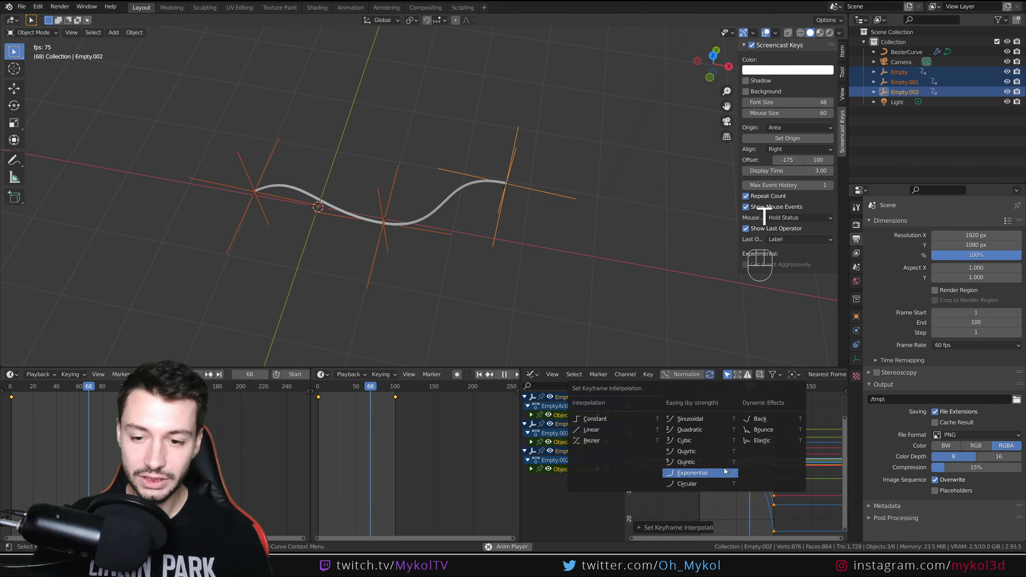
click(767, 445)
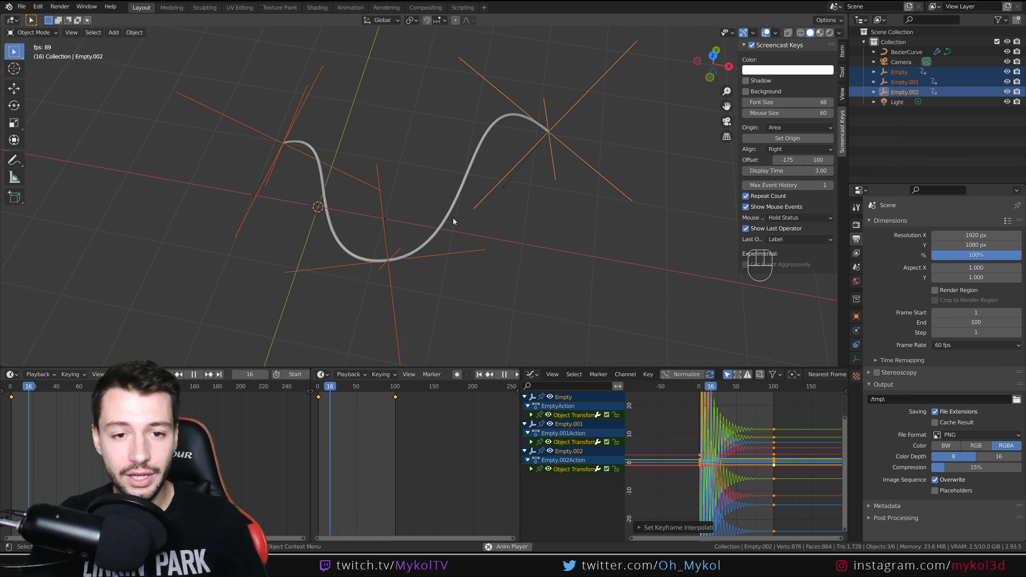
Step: Select the Bezier curve in the viewport and display its modifier properties
click(432, 215)
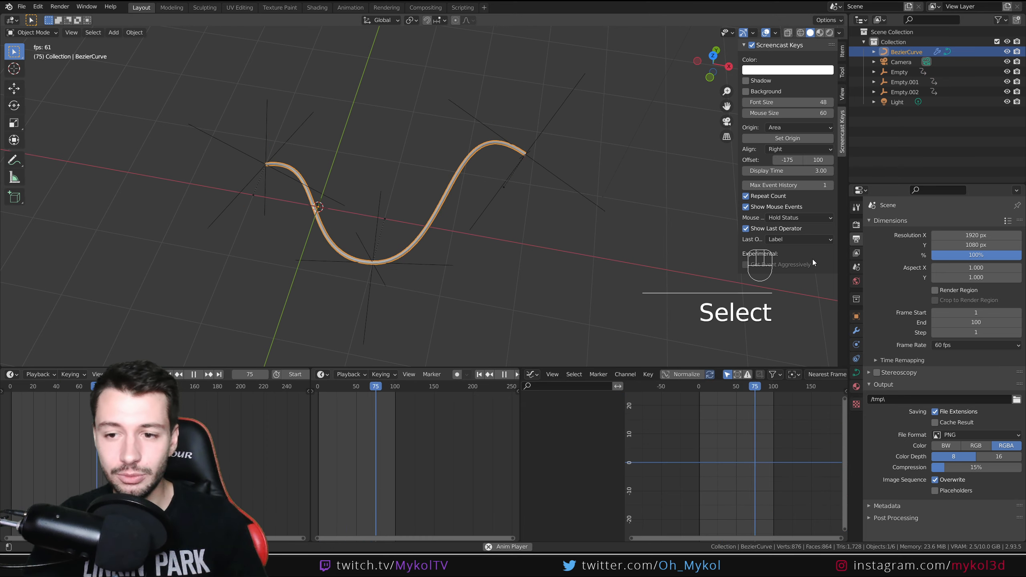
click(855, 299)
click(857, 331)
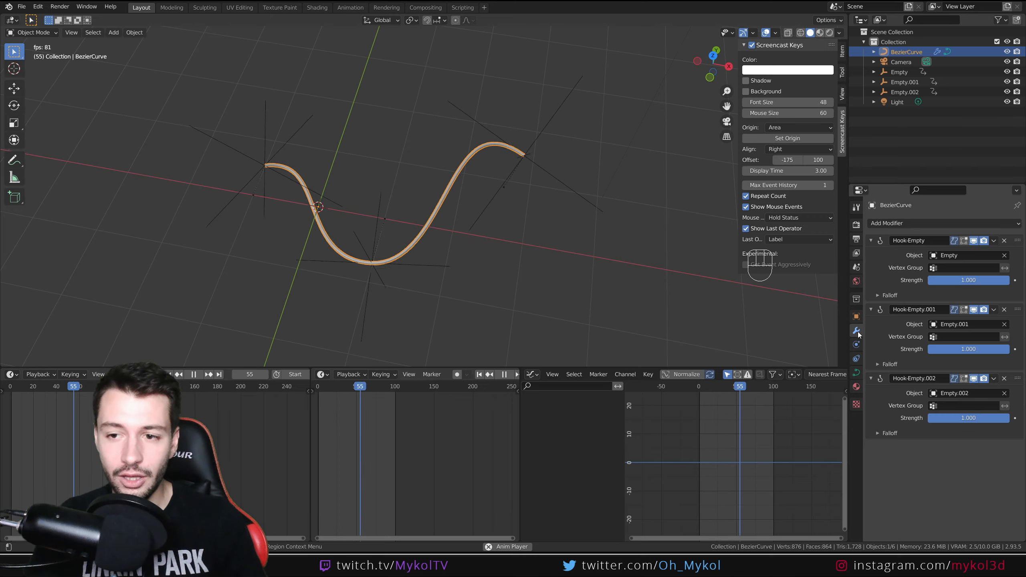